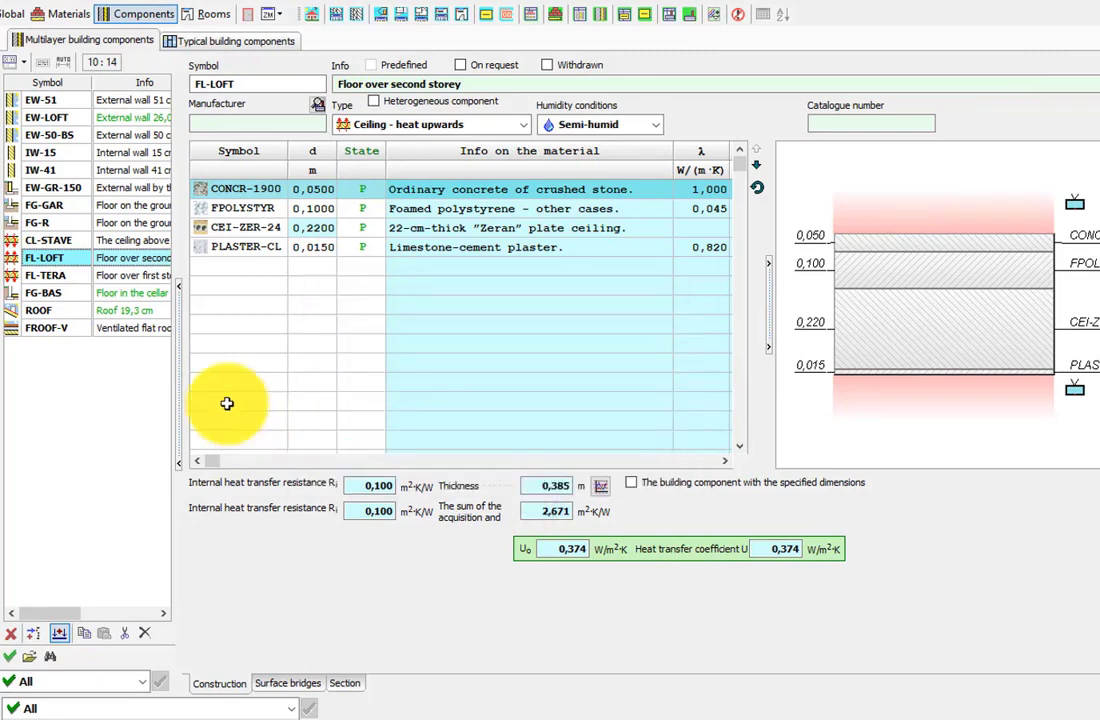
# Review the layers of the FG-GAR garage floor and the EW-50-BS basement wall, and open the chart for EW-50-BS.
pyautogui.click(74, 206)
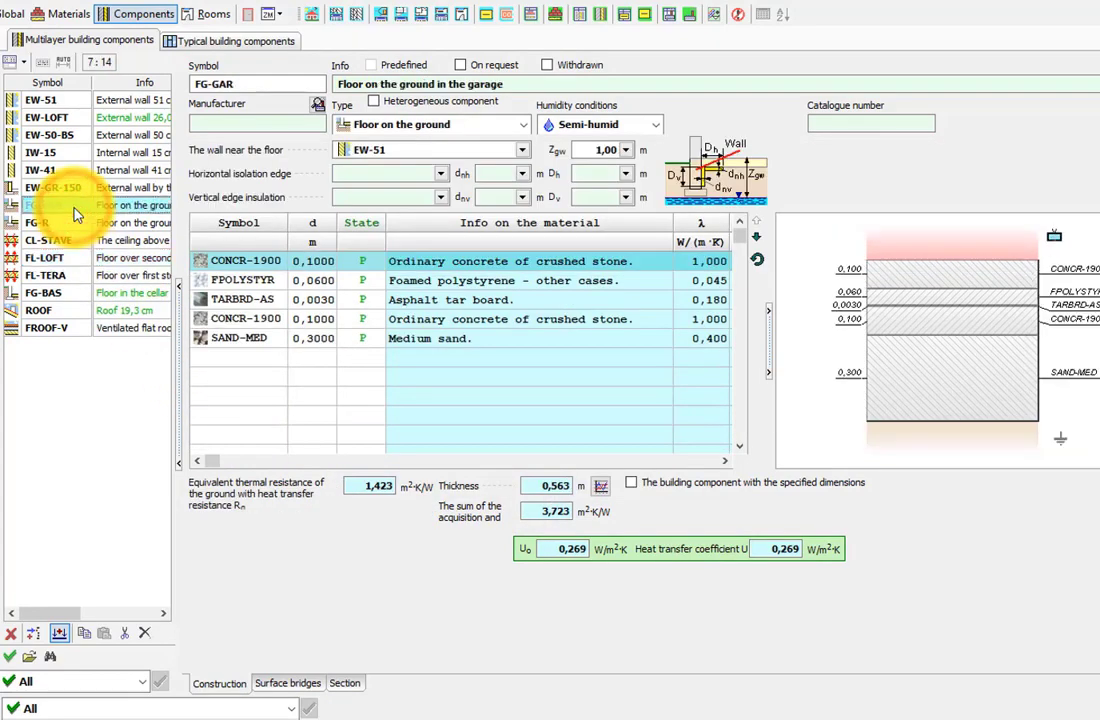
pyautogui.click(74, 137)
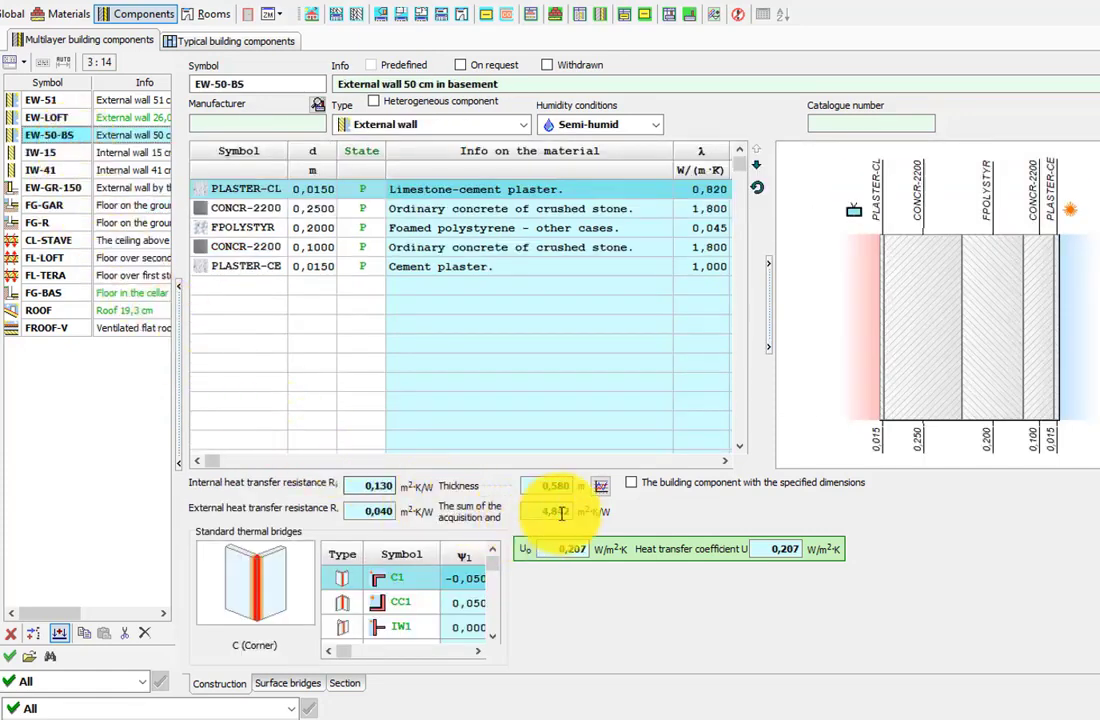
pyautogui.click(601, 492)
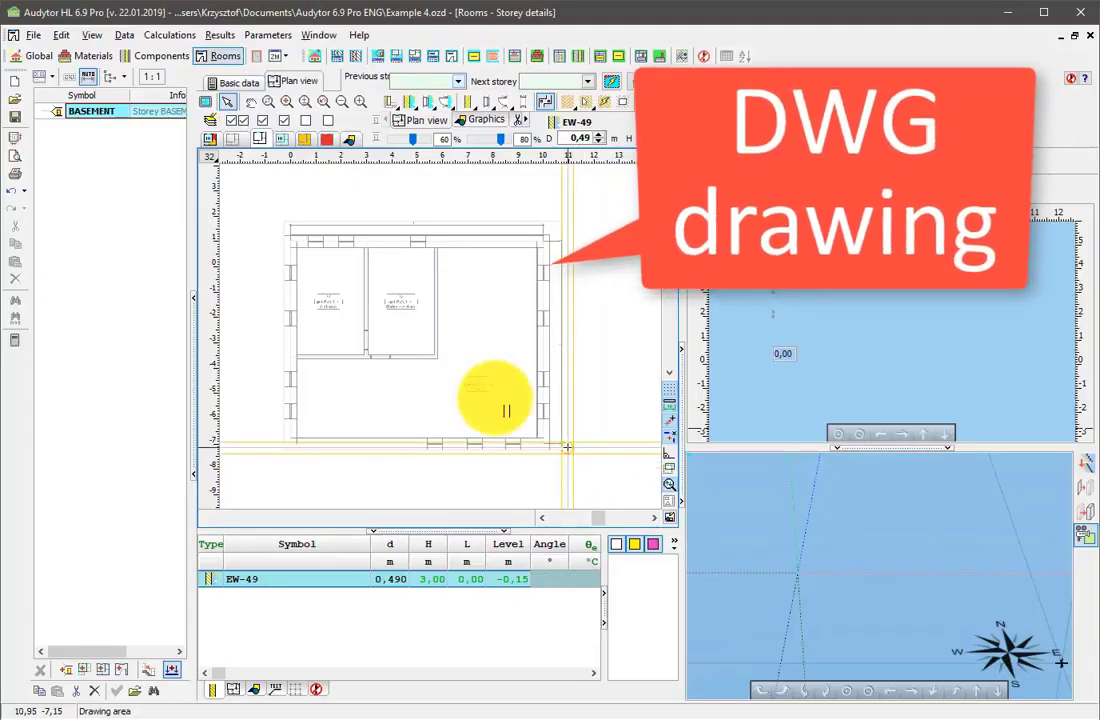
# Draw the 10 m north external wall EW-49 along the outline of the DWG underlay, from the northwest to the northeast corner.
pyautogui.scroll(1, 307, 258)
pyautogui.scroll(3, 290, 250)
pyautogui.scroll(2, 284, 246)
pyautogui.click(330, 242)
pyautogui.scroll(-5, 356, 320)
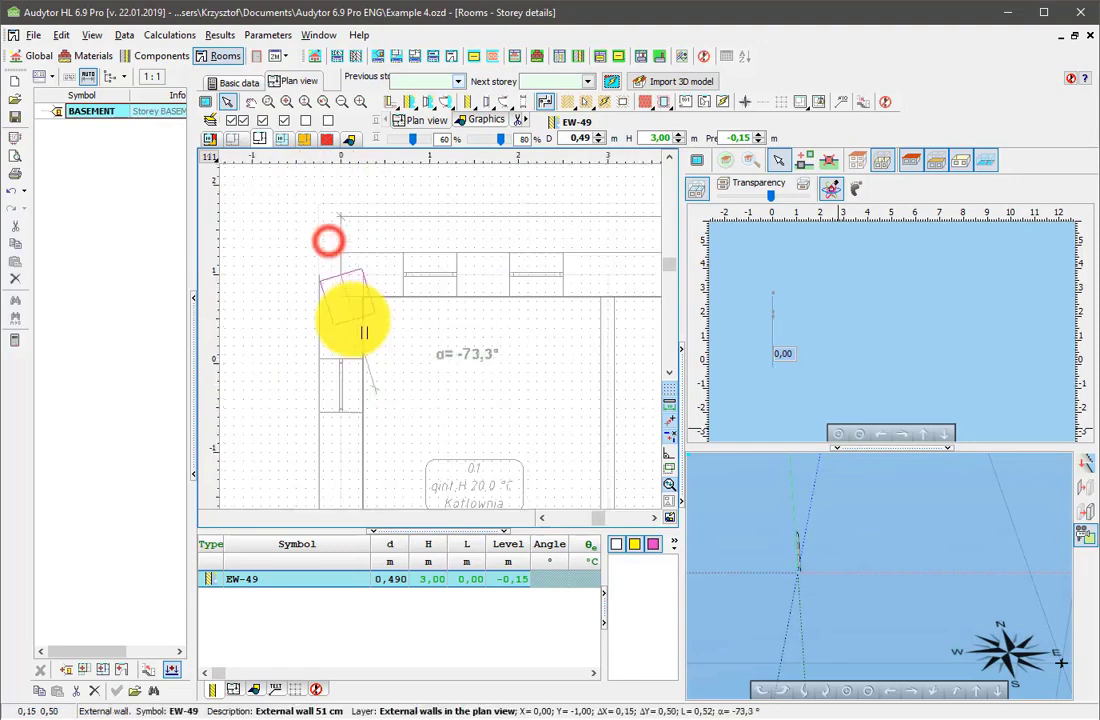
pyautogui.scroll(4, 528, 300)
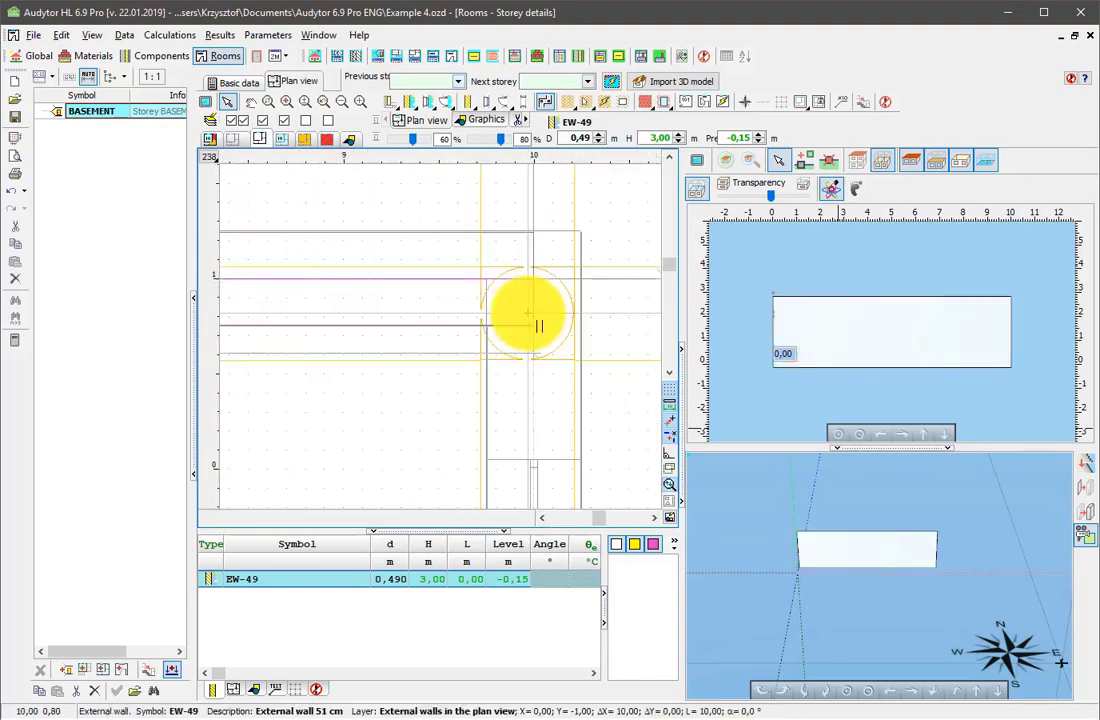
pyautogui.click(533, 280)
# Draw the 8 m east external wall EW-49 from the northeast corner down to the southeast corner of the DWG outline.
pyautogui.scroll(-4, 455, 300)
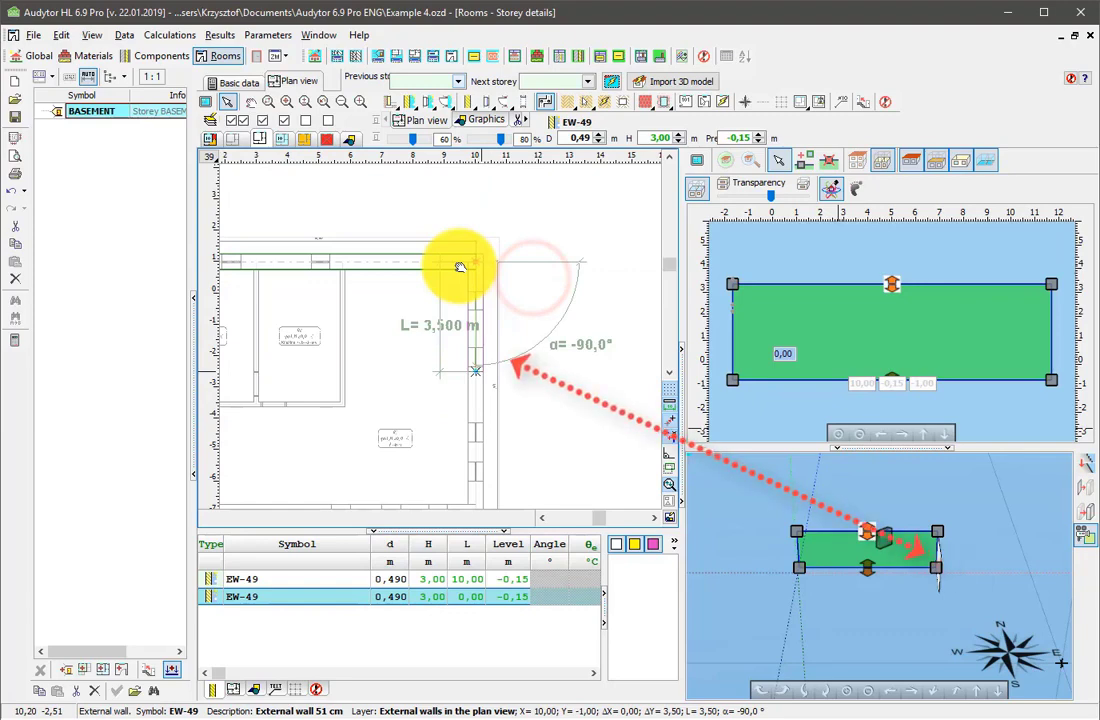
pyautogui.scroll(2, 459, 268)
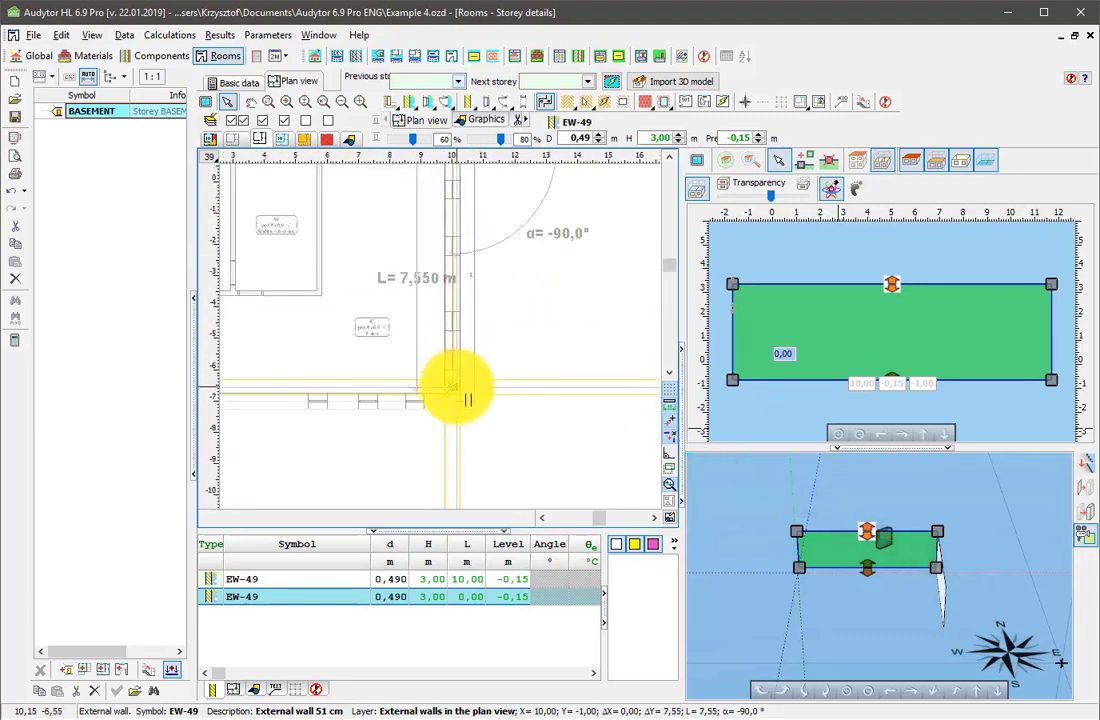
pyautogui.scroll(3, 459, 400)
pyautogui.click(455, 418)
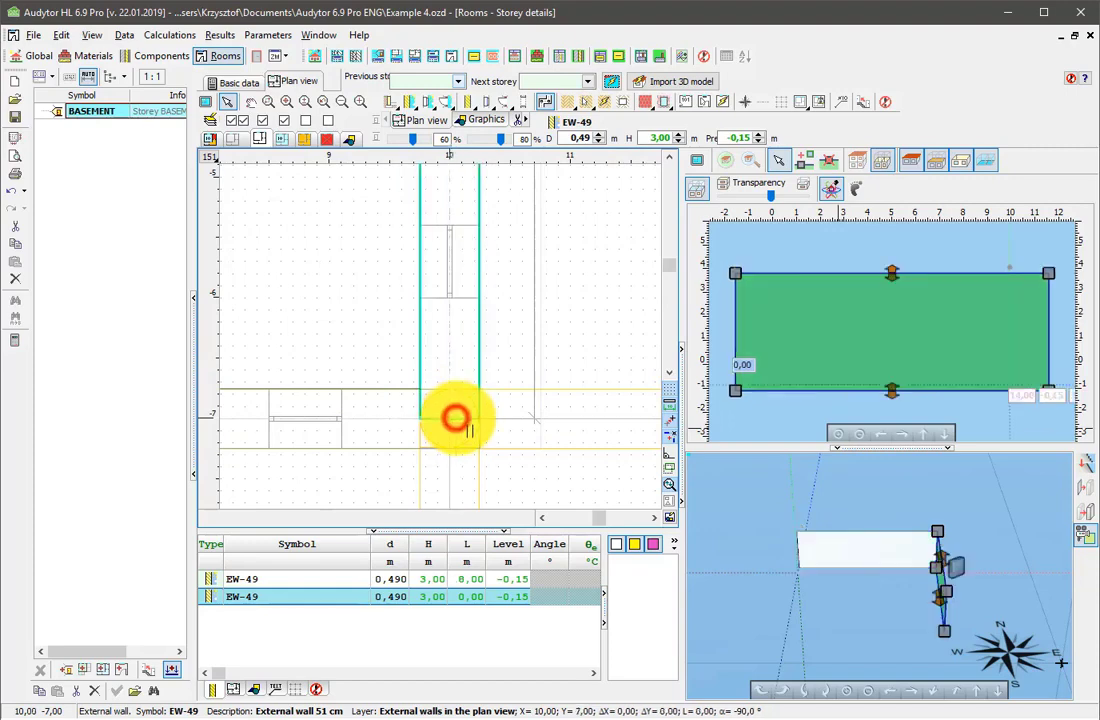
# Close the basement outline with a 10 m south wall and an 8 m west wall of type EW-49, and finish wall drawing.
pyautogui.scroll(-5, 455, 418)
pyautogui.scroll(2, 459, 422)
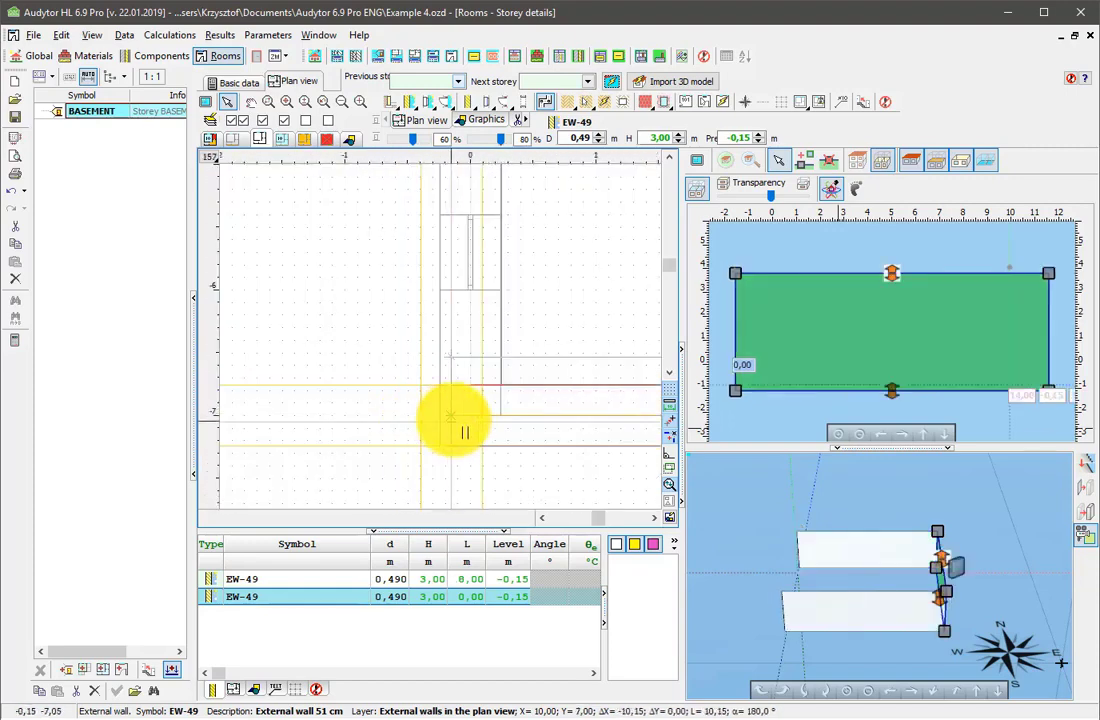
pyautogui.click(462, 415)
pyautogui.moveTo(457, 312); pyautogui.dragTo(432, 417, button='middle')
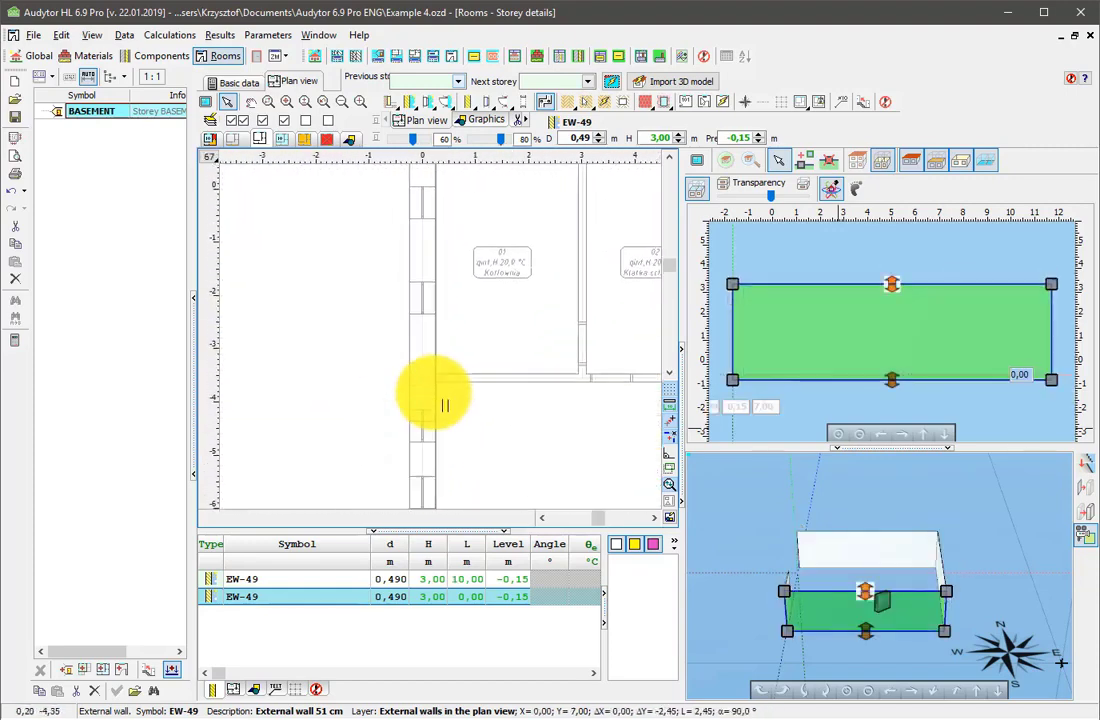
pyautogui.moveTo(439, 252); pyautogui.dragTo(425, 358, button='middle')
pyautogui.click(411, 249)
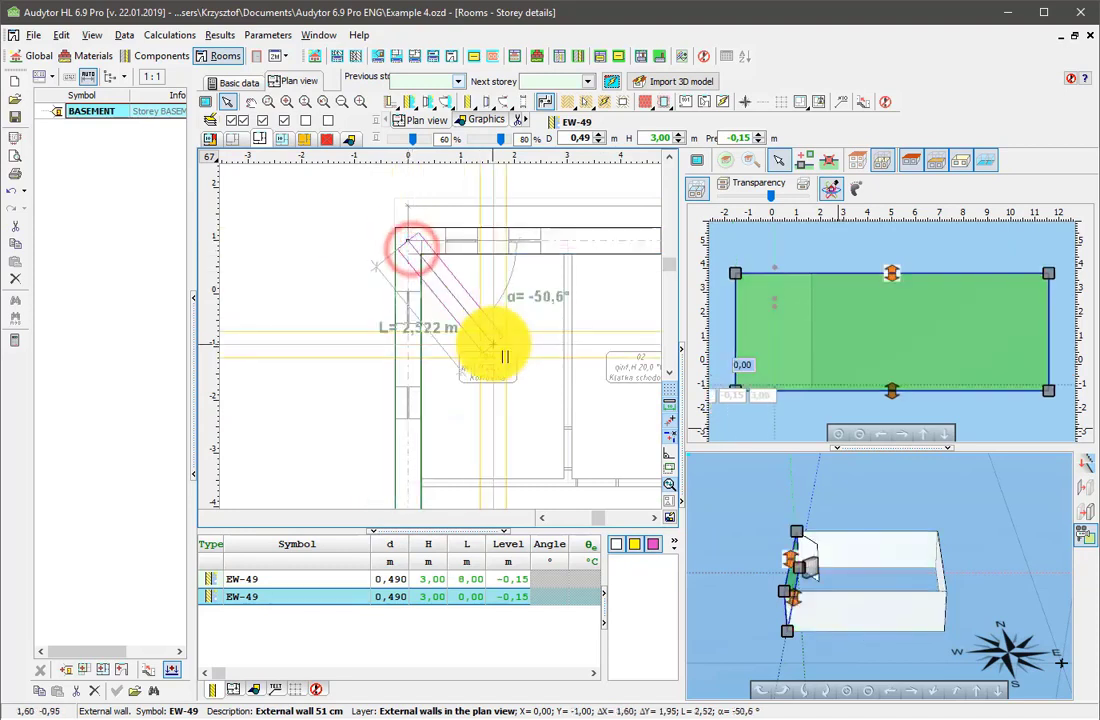
pyautogui.press('Escape')
pyautogui.moveTo(984, 635)
pyautogui.mouseDown(button='middle')
pyautogui.moveTo(947, 633)
pyautogui.moveTo(880, 597)
pyautogui.moveTo(965, 624)
pyautogui.moveTo(1046, 609)
pyautogui.moveTo(946, 627)
pyautogui.mouseUp(button='middle')
pyautogui.click(945, 626)
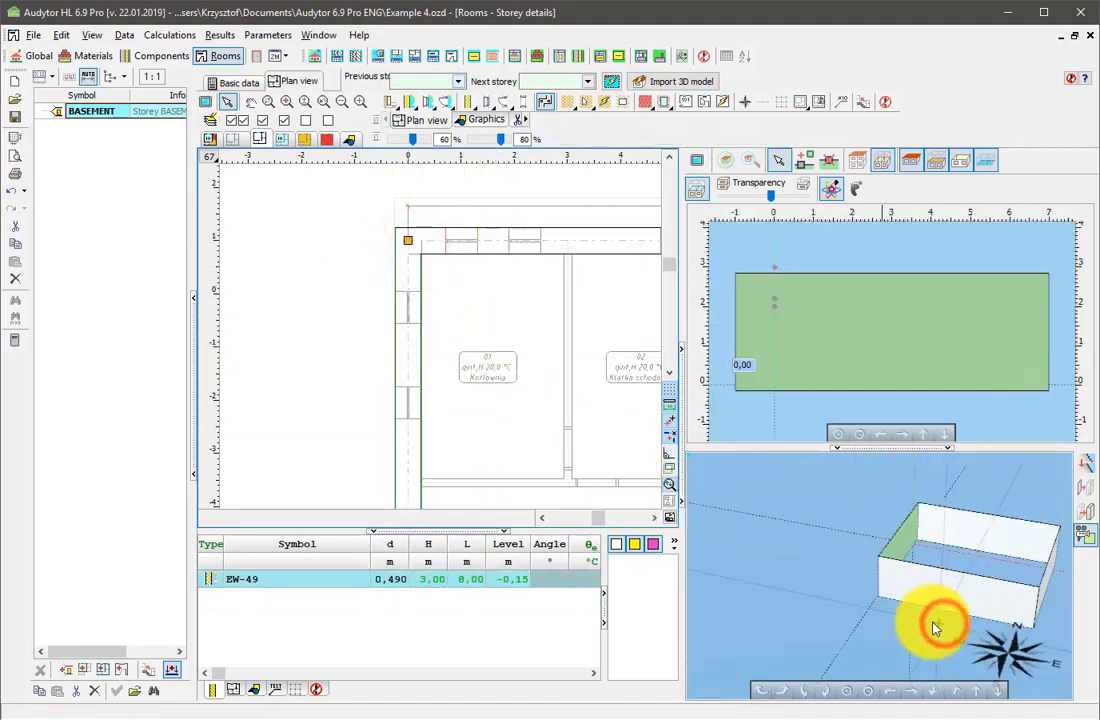
# Place three WE-60X60 external windows in the north wall at the window outlines of the DWG underlay.
pyautogui.moveTo(508, 350); pyautogui.dragTo(347, 292, button='middle')
pyautogui.scroll(-2, 350, 299)
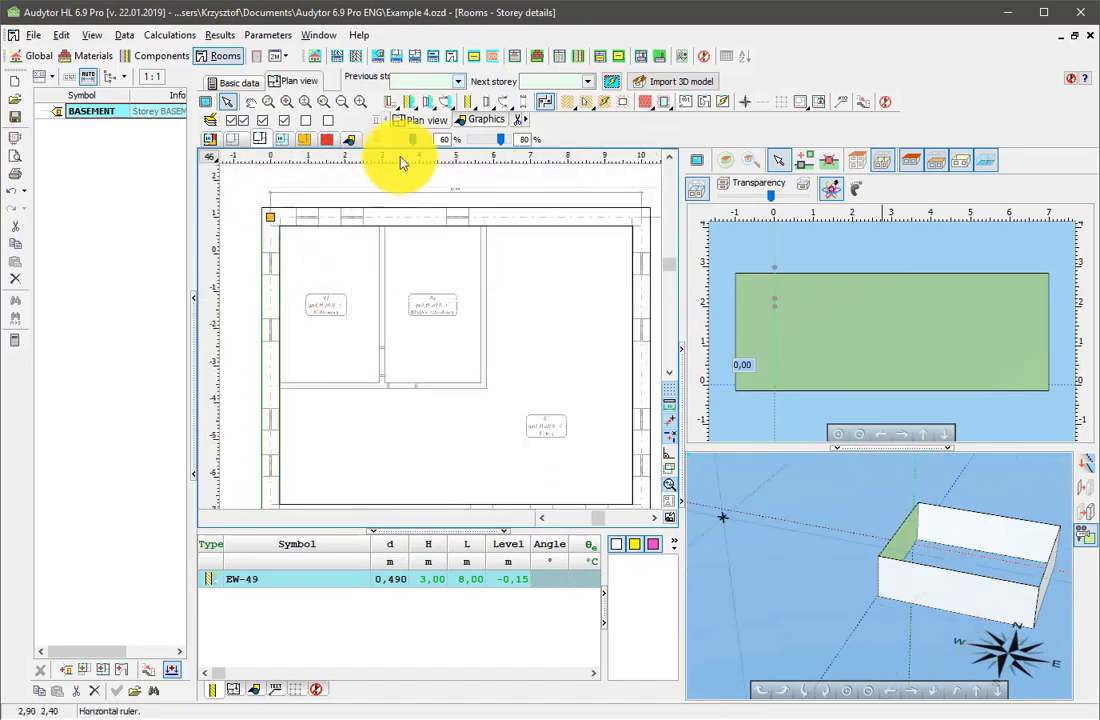
pyautogui.click(426, 104)
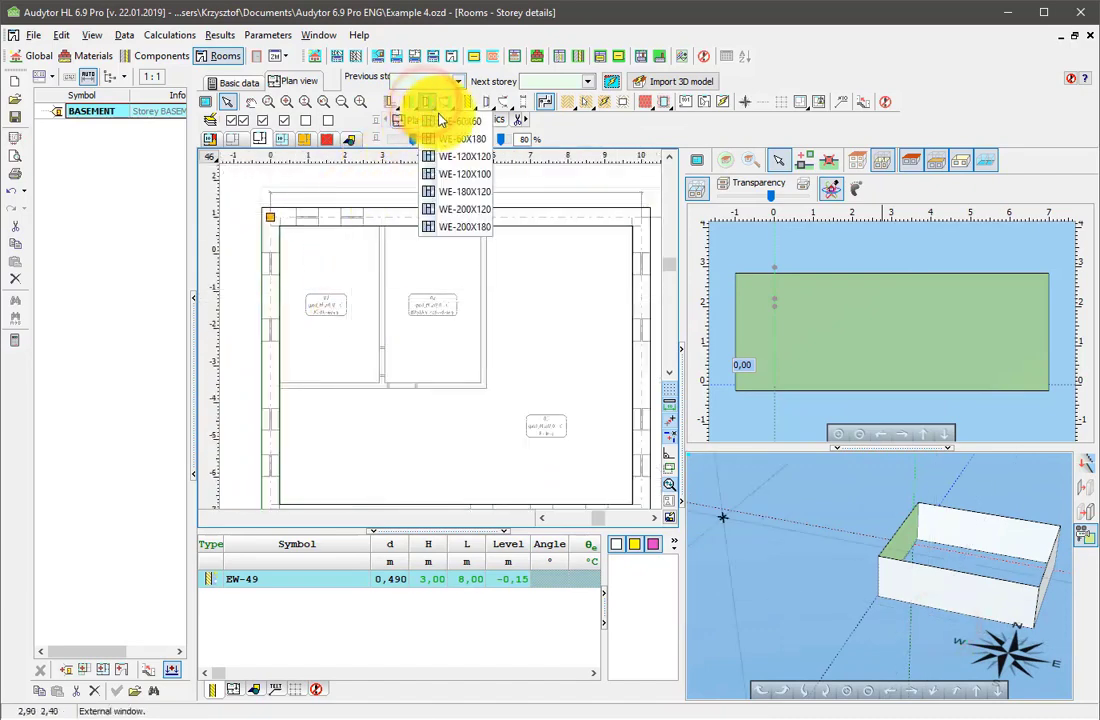
pyautogui.click(440, 121)
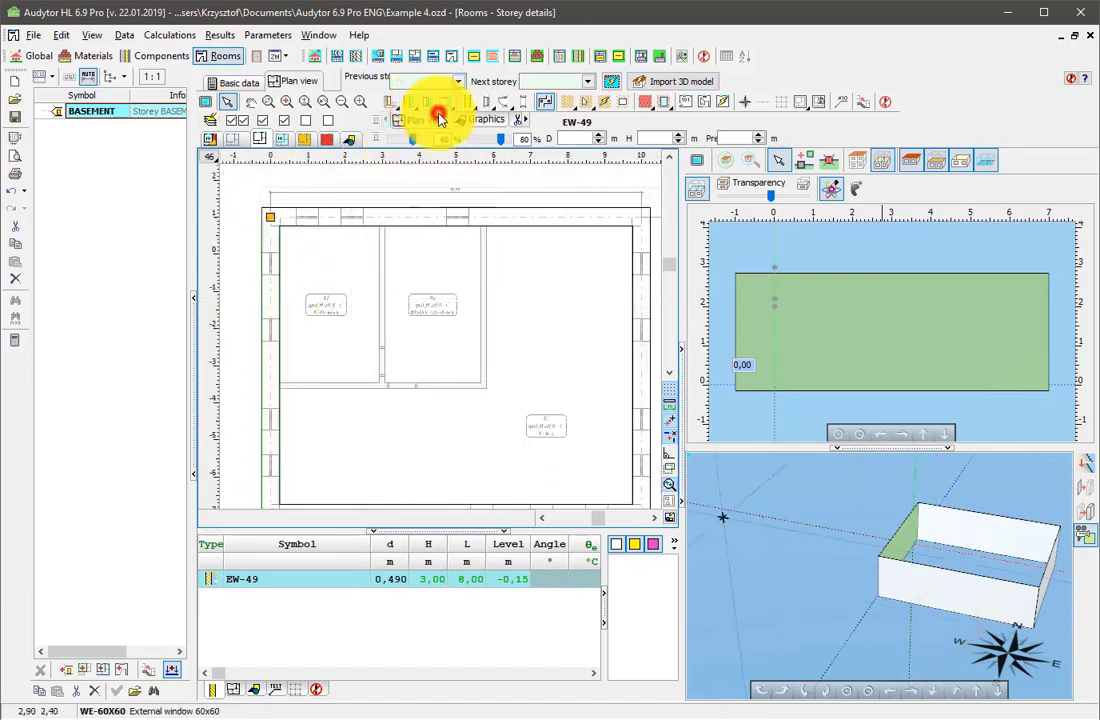
pyautogui.click(296, 221)
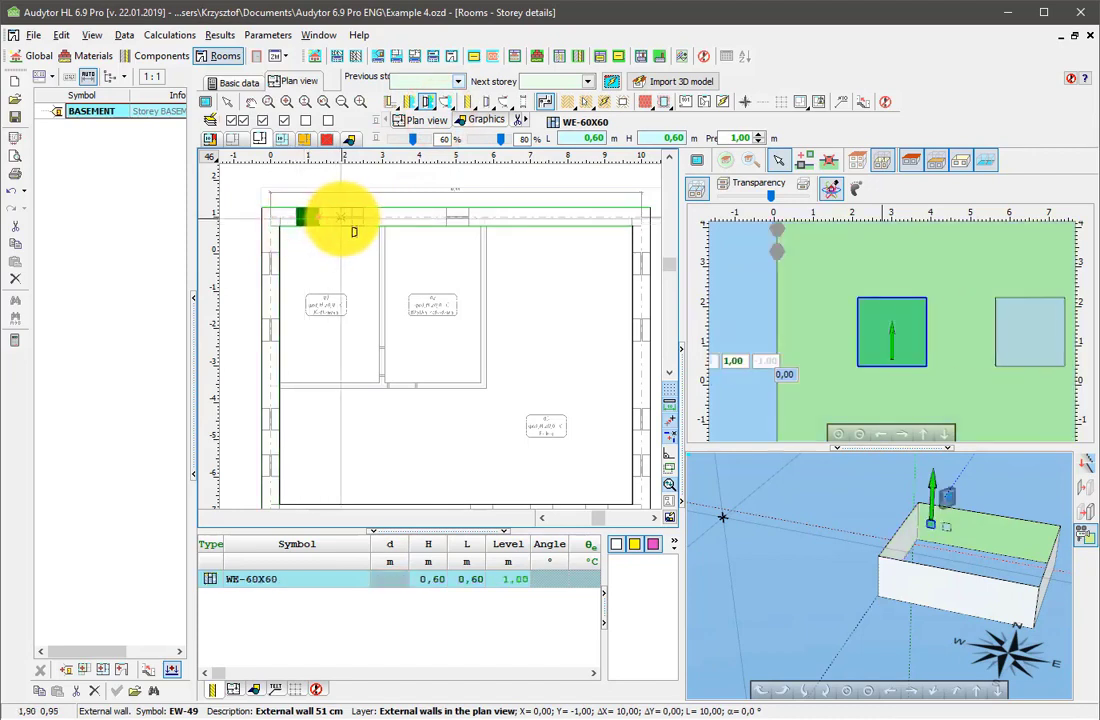
pyautogui.click(352, 230)
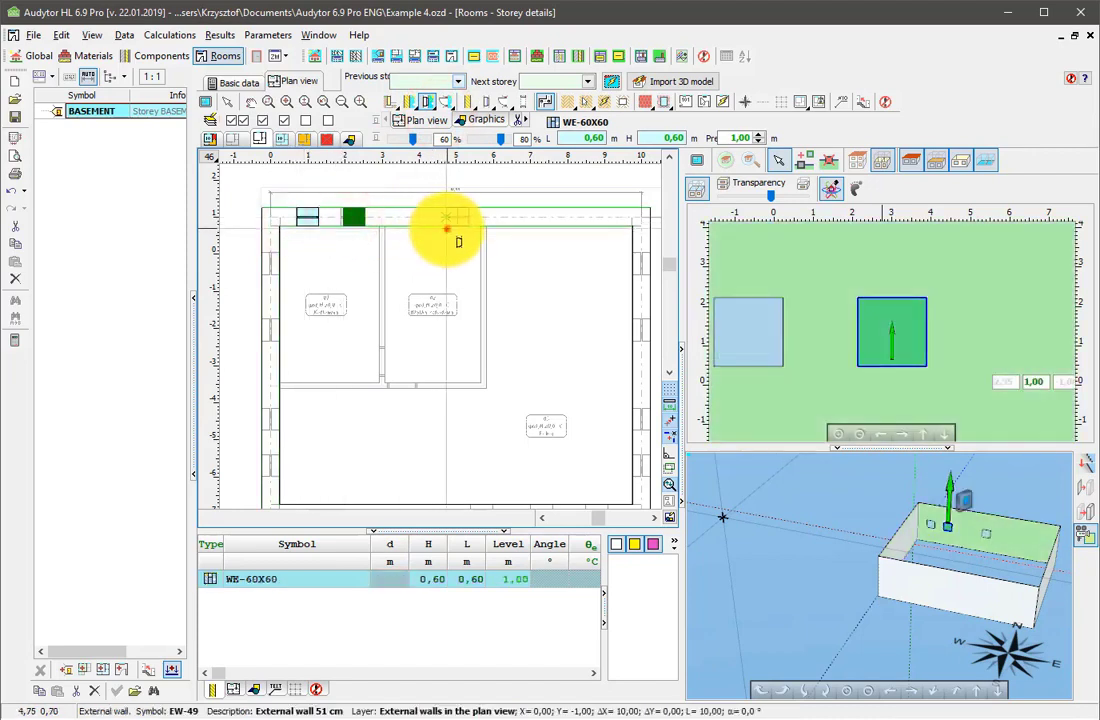
pyautogui.click(449, 227)
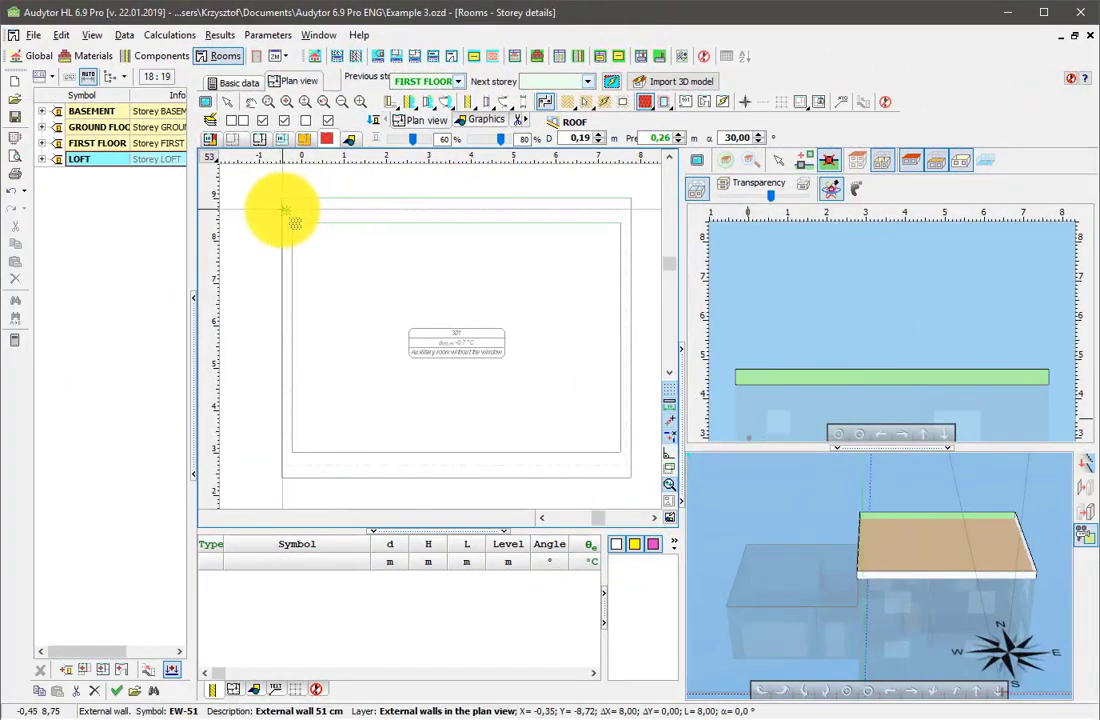
# Draw the western half of the LOFT roof as a 30° ROOF slope rising from the west wall axis to the ridge.
pyautogui.click(285, 210)
pyautogui.click(287, 463)
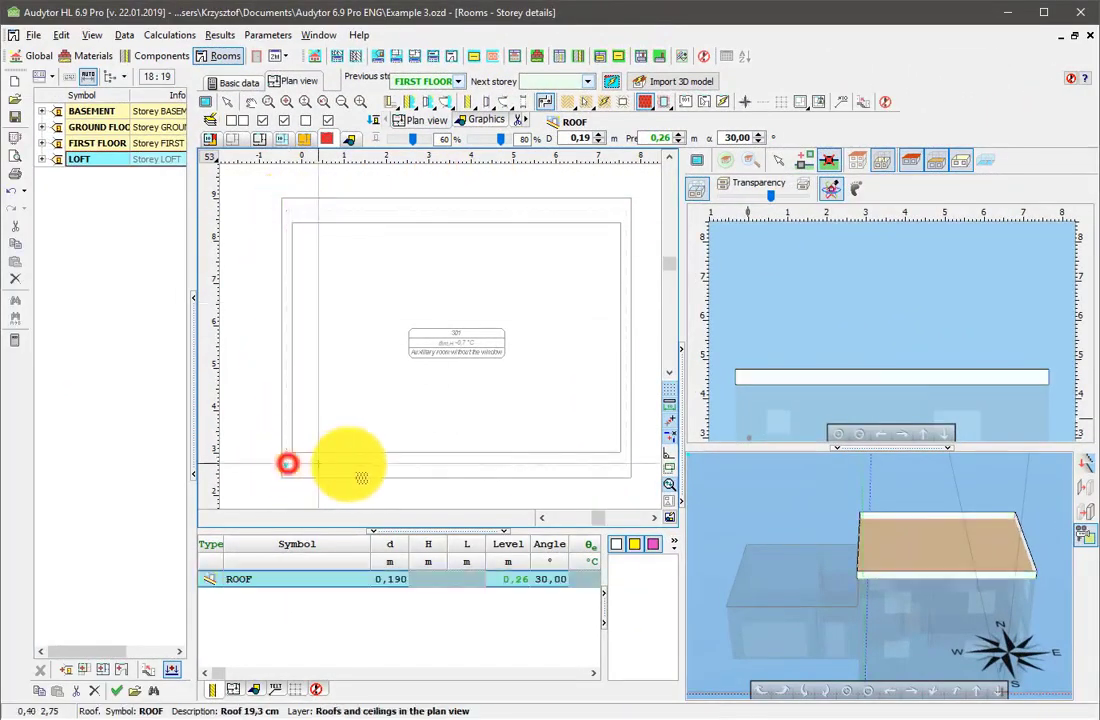
pyautogui.click(455, 463)
pyautogui.click(455, 213)
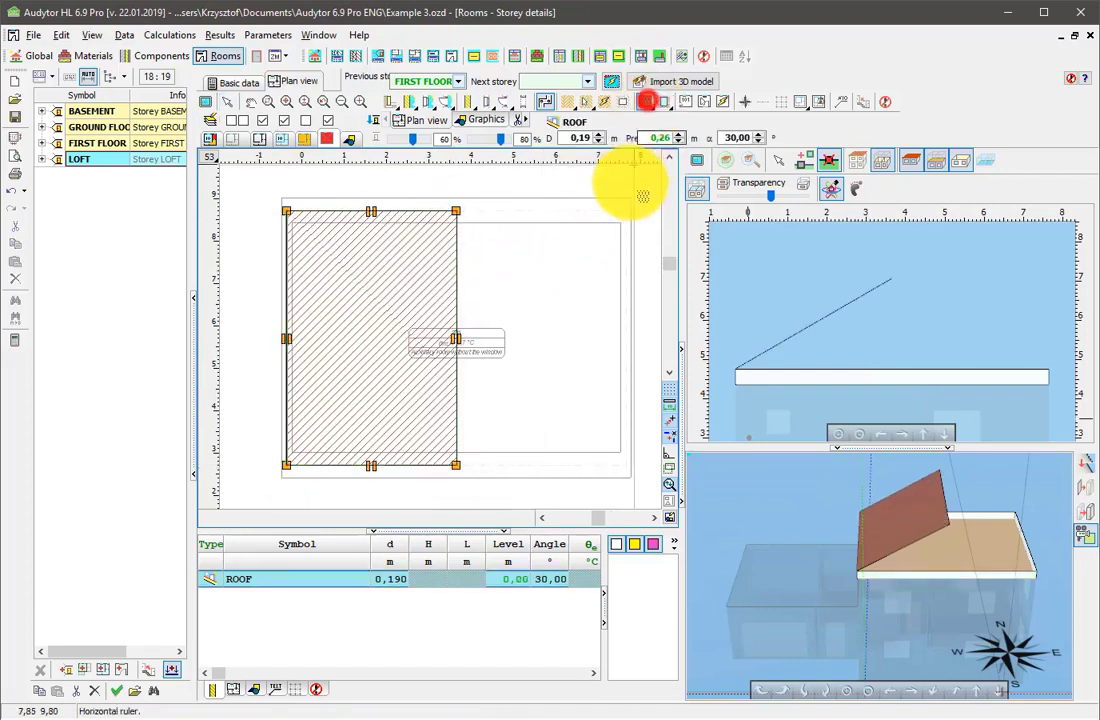
# Draw the eastern half of the LOFT roof as a 30° ROOF slope rising from the east wall axis to the ridge.
pyautogui.click(622, 214)
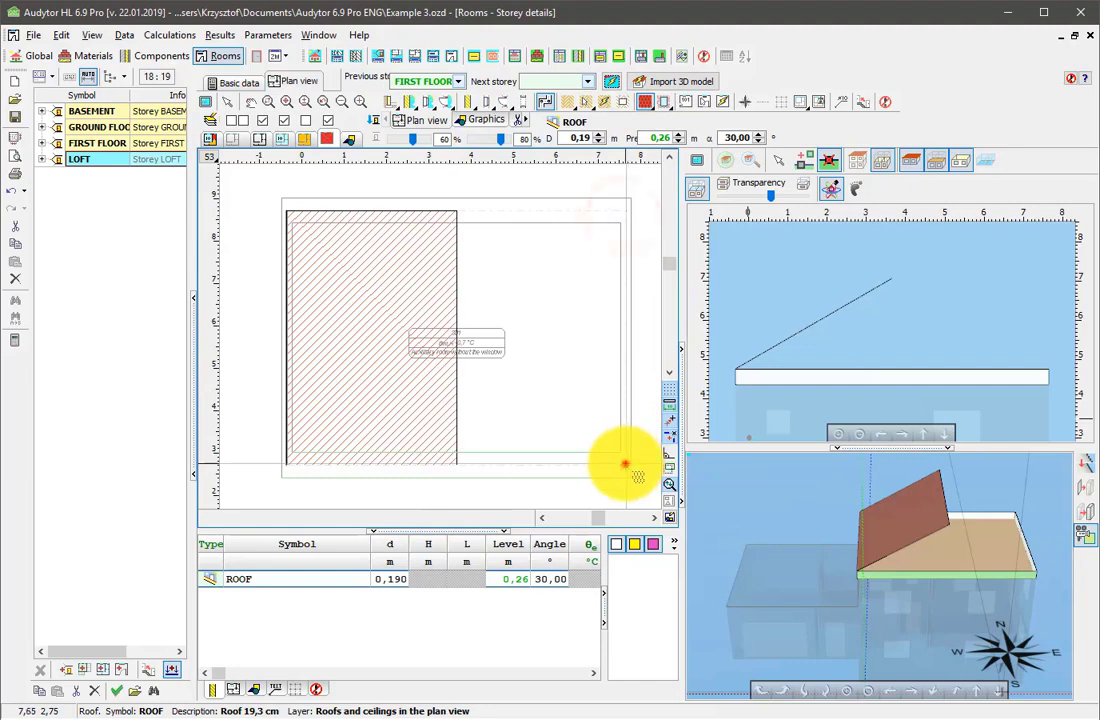
pyautogui.click(624, 464)
pyautogui.click(455, 463)
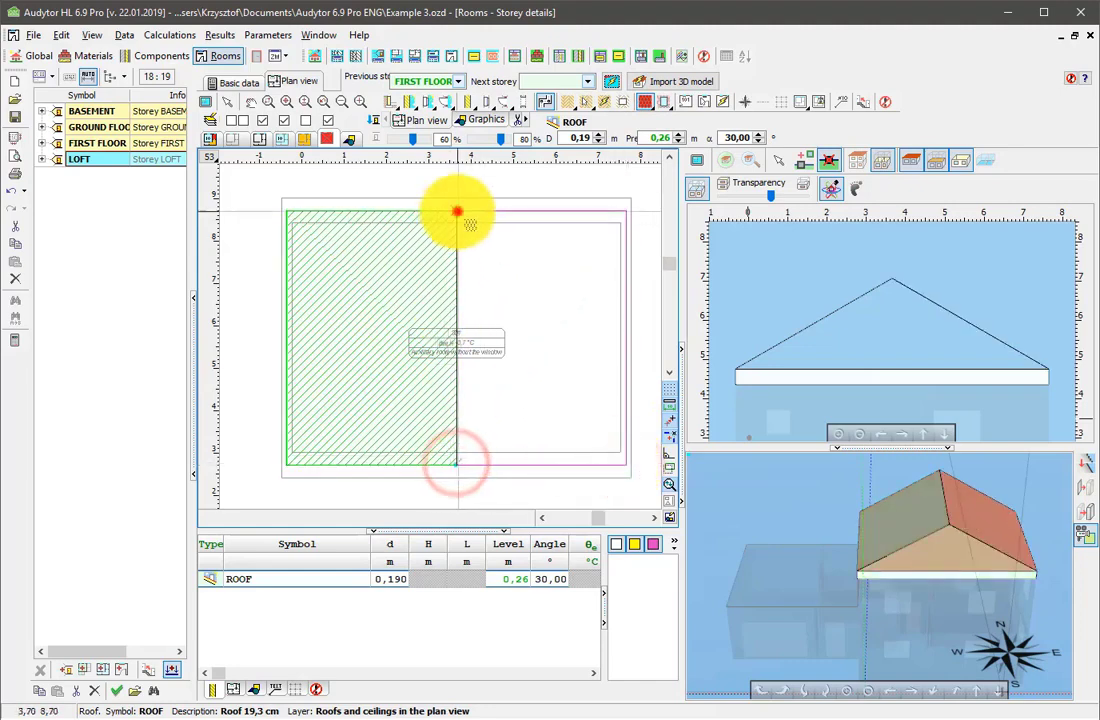
pyautogui.click(456, 211)
# Add a point to the upper edge of the south loft wall and pull it up to the ridge to form the gable.
pyautogui.click(918, 579)
pyautogui.click(806, 162)
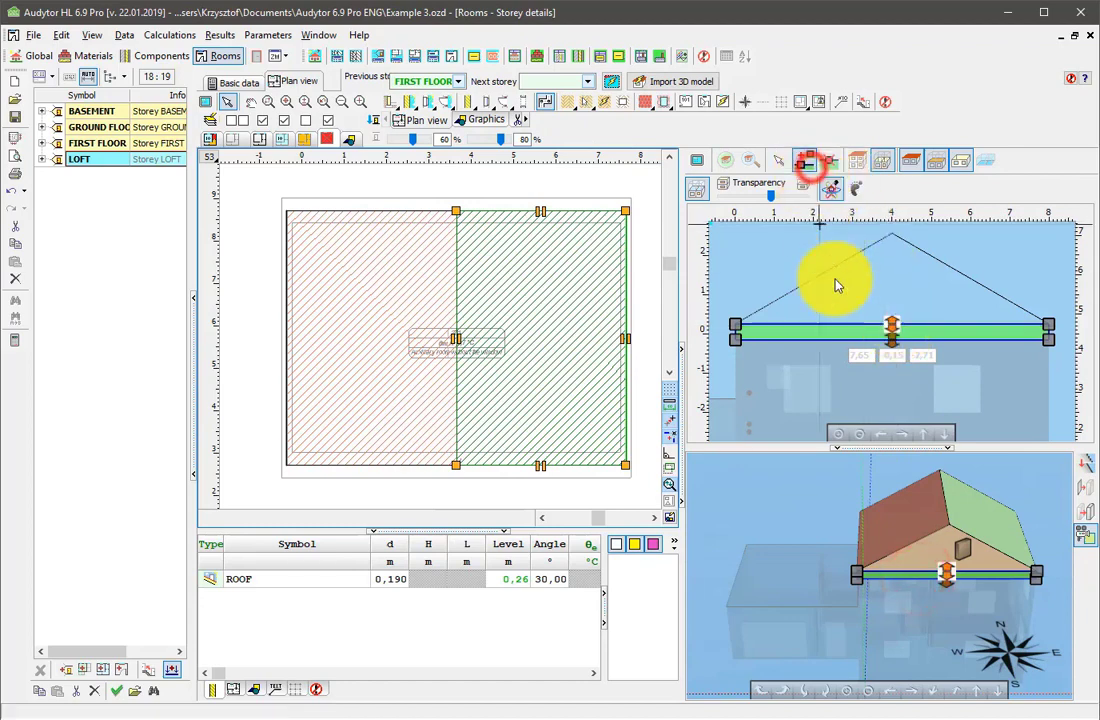
pyautogui.moveTo(852, 325); pyautogui.dragTo(893, 240)
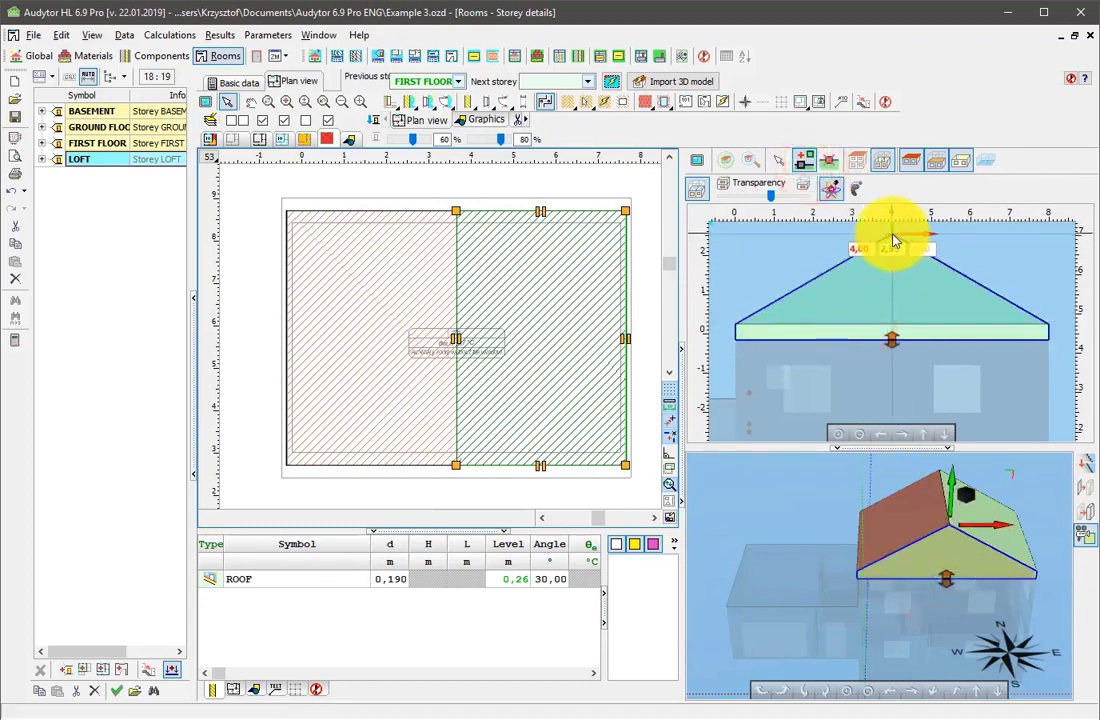
# Add a point to the upper edge of the north loft wall and pull it up to the ridge to form the opposite gable.
pyautogui.click(778, 535)
pyautogui.moveTo(778, 535); pyautogui.dragTo(778, 628)
pyautogui.click(778, 626)
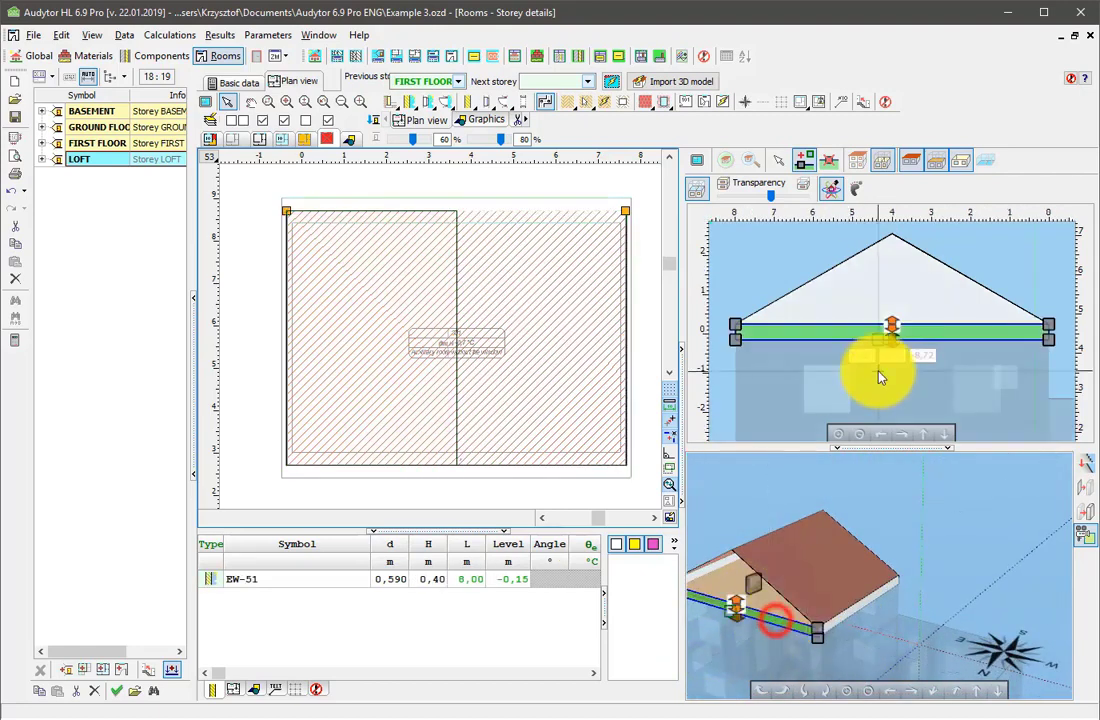
pyautogui.moveTo(876, 330); pyautogui.dragTo(895, 243)
pyautogui.moveTo(815, 470); pyautogui.dragTo(835, 570)
pyautogui.click(851, 159)
pyautogui.moveTo(749, 621); pyautogui.dragTo(962, 648)
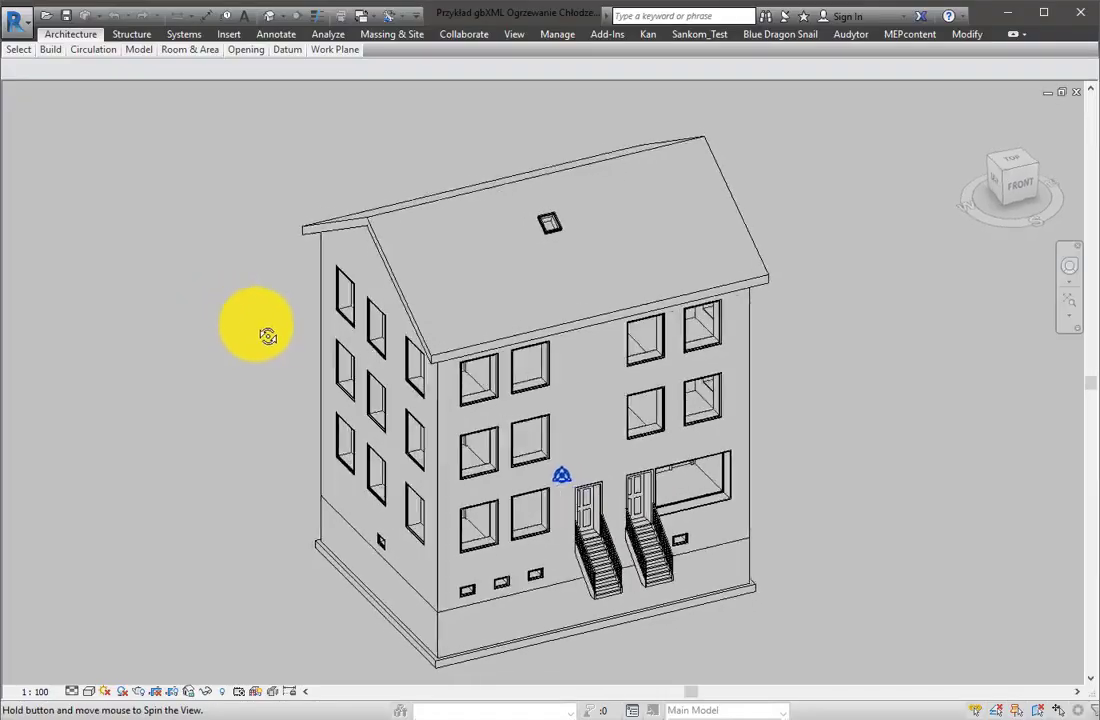
# Examine the building model from several sides in Revit and in the imported gbXML project in Audytor HL, selecting a facade wall there.
pyautogui.moveTo(265, 331); pyautogui.dragTo(400, 262)
pyautogui.moveTo(385, 177); pyautogui.dragTo(228, 285)
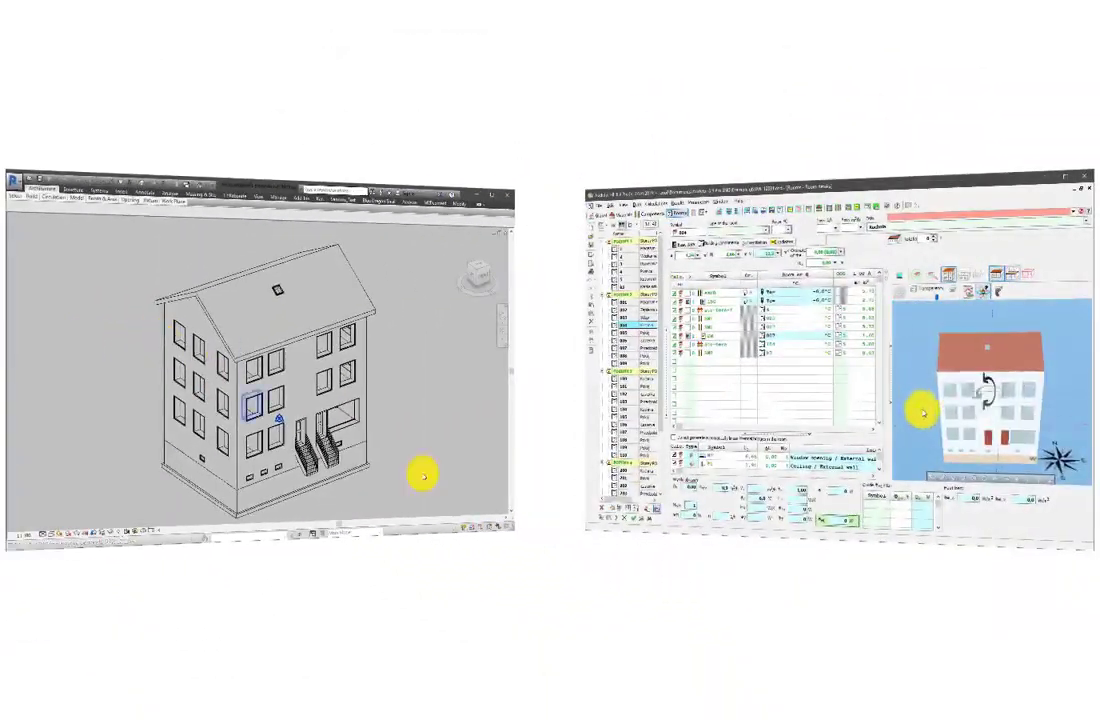
pyautogui.moveTo(918, 410); pyautogui.dragTo(957, 341)
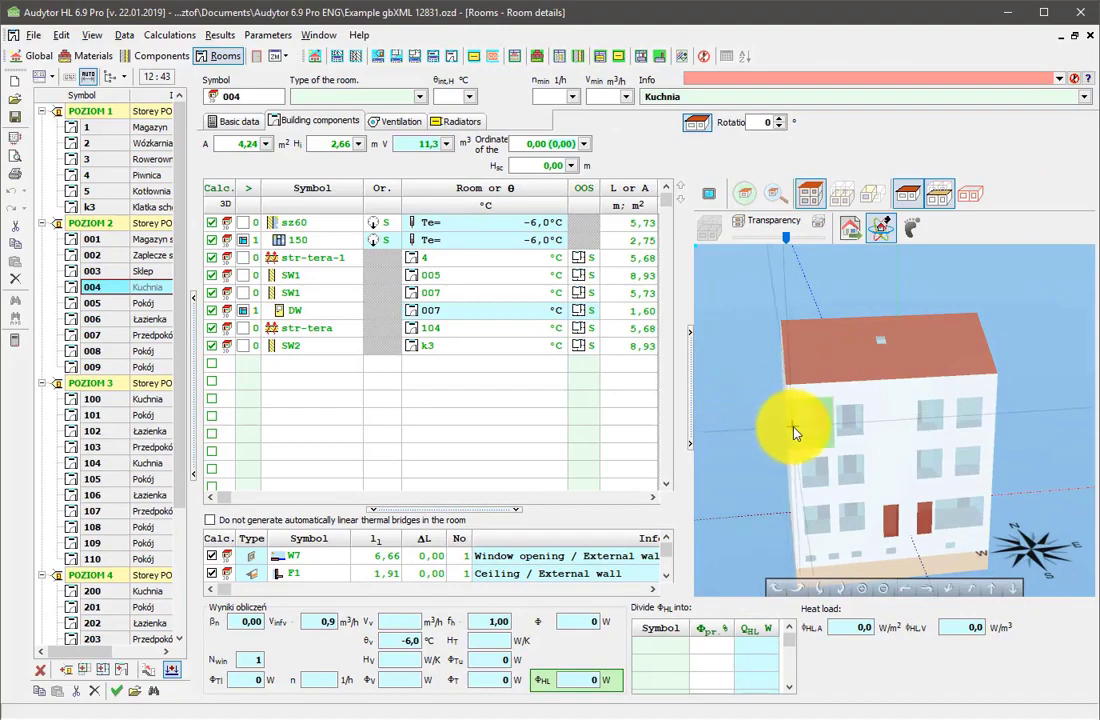
pyautogui.click(793, 427)
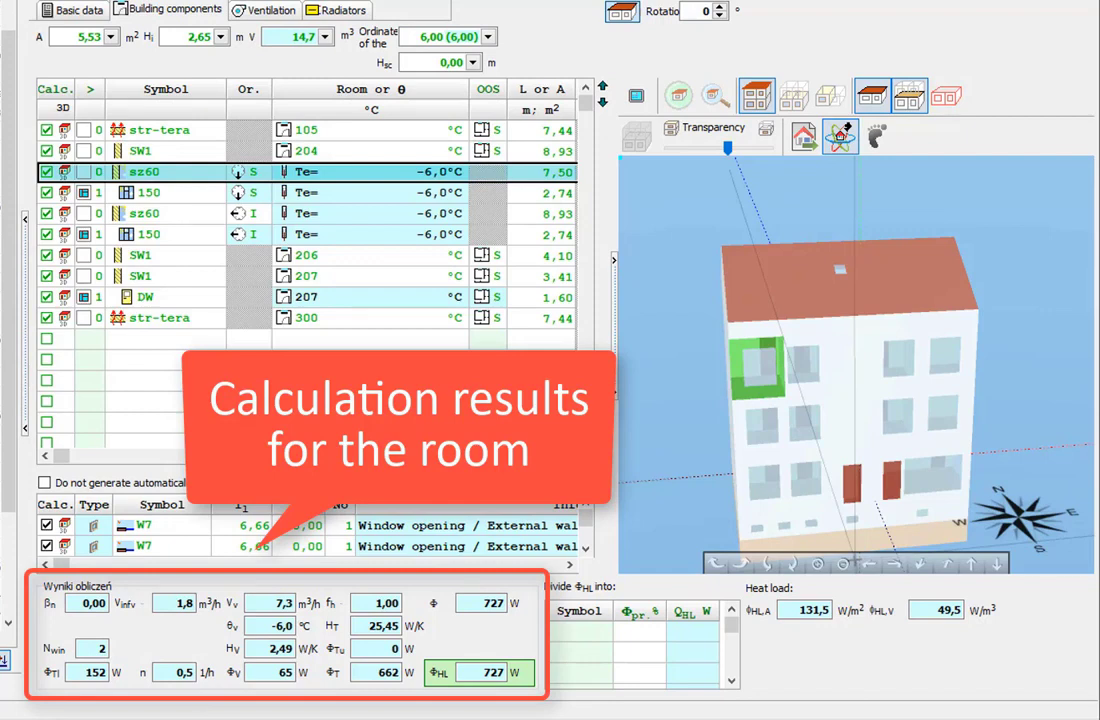
# Isolate the selected room in the 3D view and show its thermal bridges for inspection from different angles.
pyautogui.click(836, 102)
pyautogui.moveTo(712, 442); pyautogui.dragTo(994, 322)
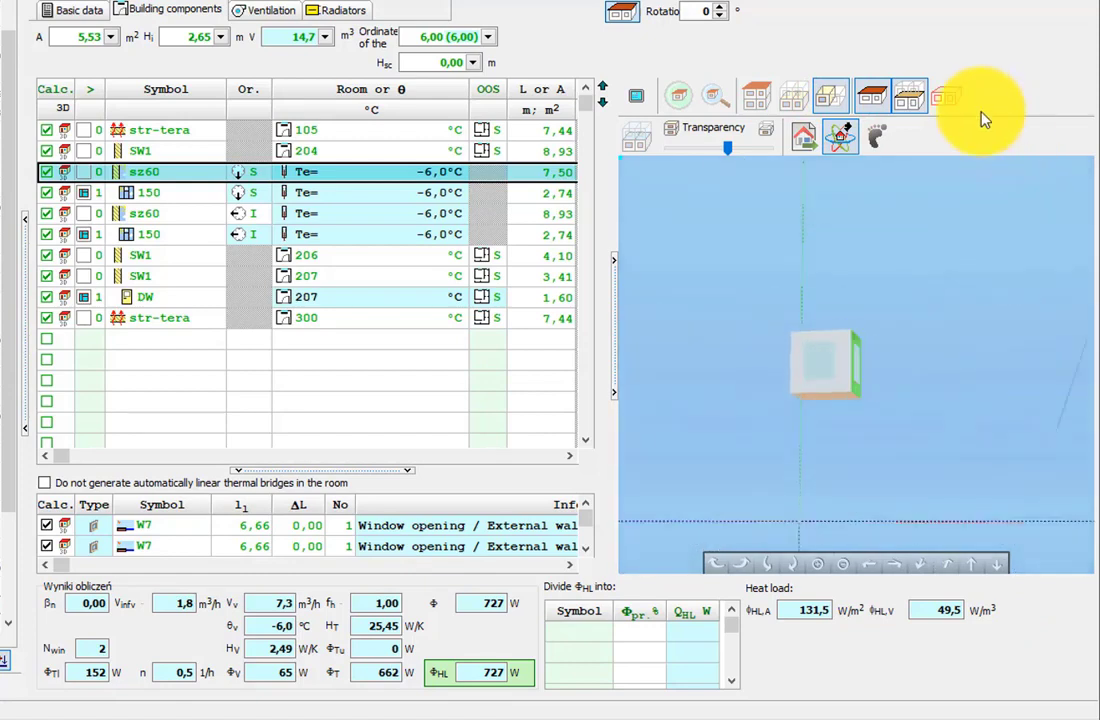
pyautogui.click(946, 98)
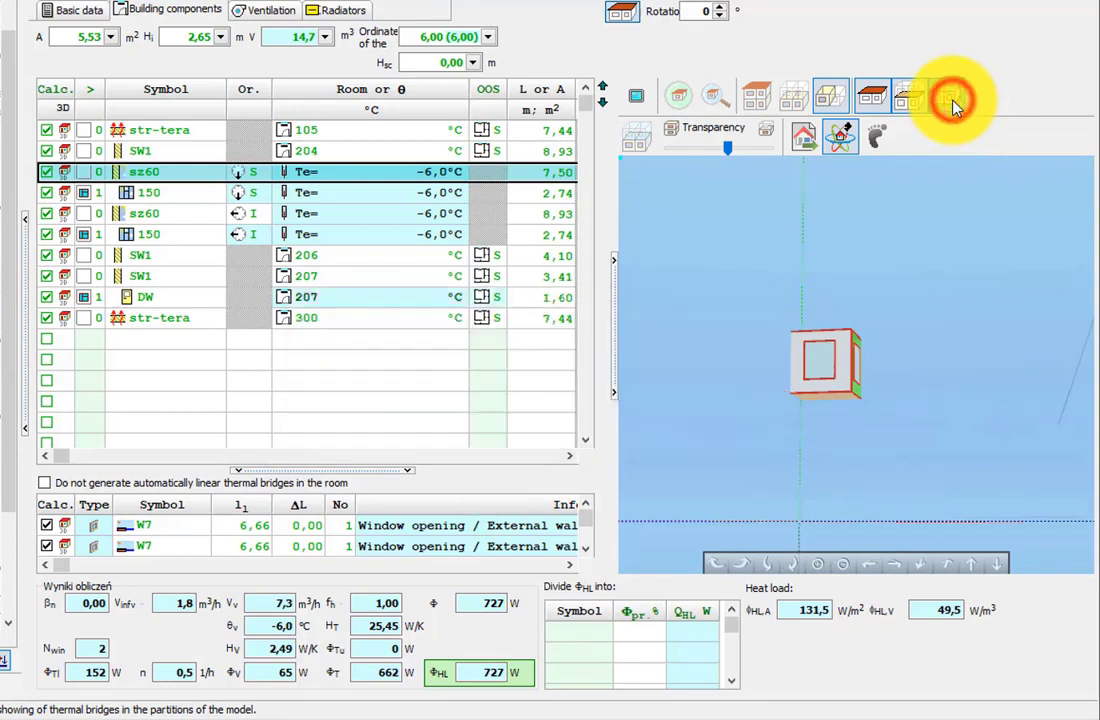
pyautogui.moveTo(948, 322); pyautogui.dragTo(968, 440)
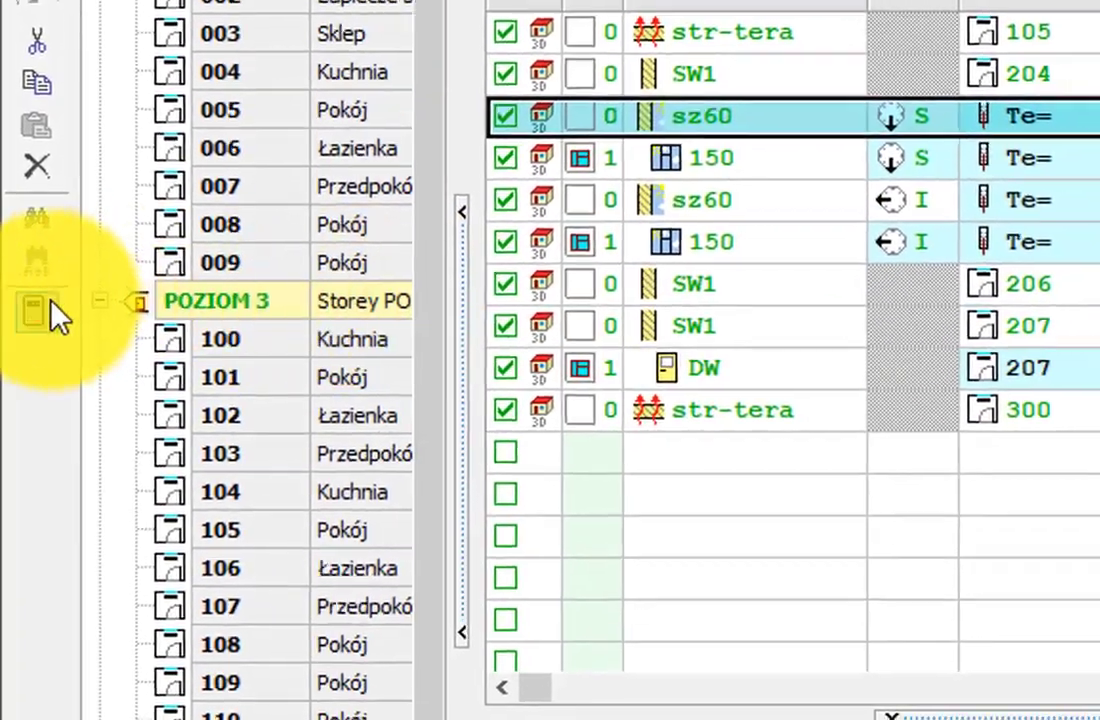
# Run the calculations and open the global results for the building.
pyautogui.click(35, 312)
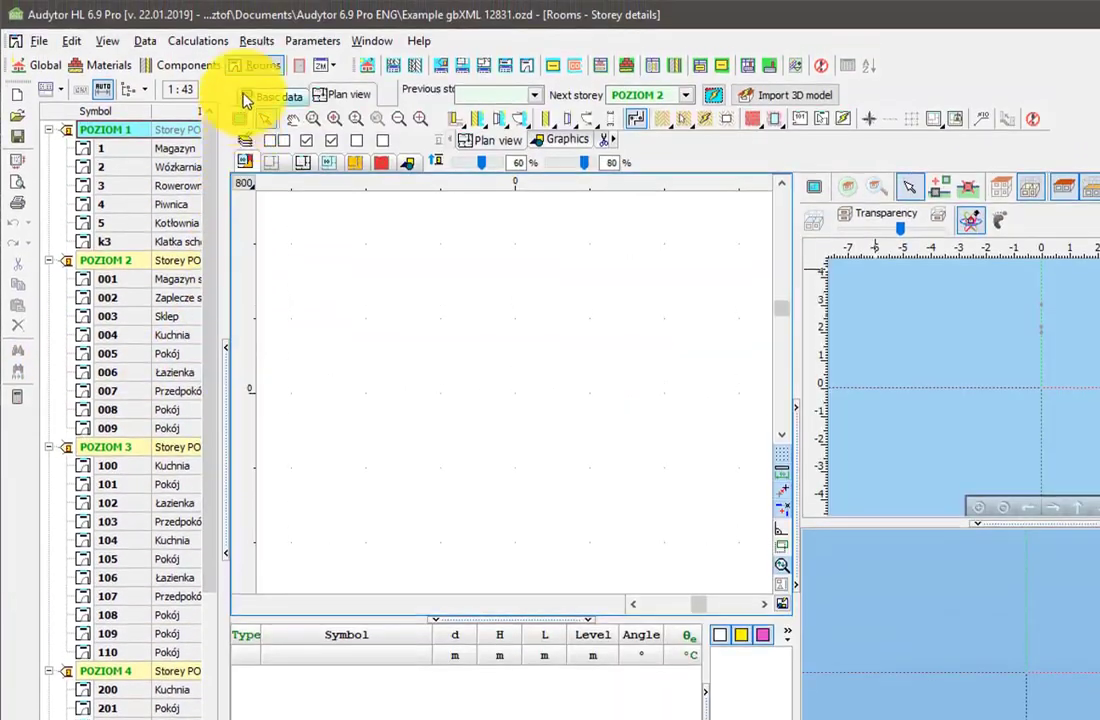
pyautogui.click(255, 42)
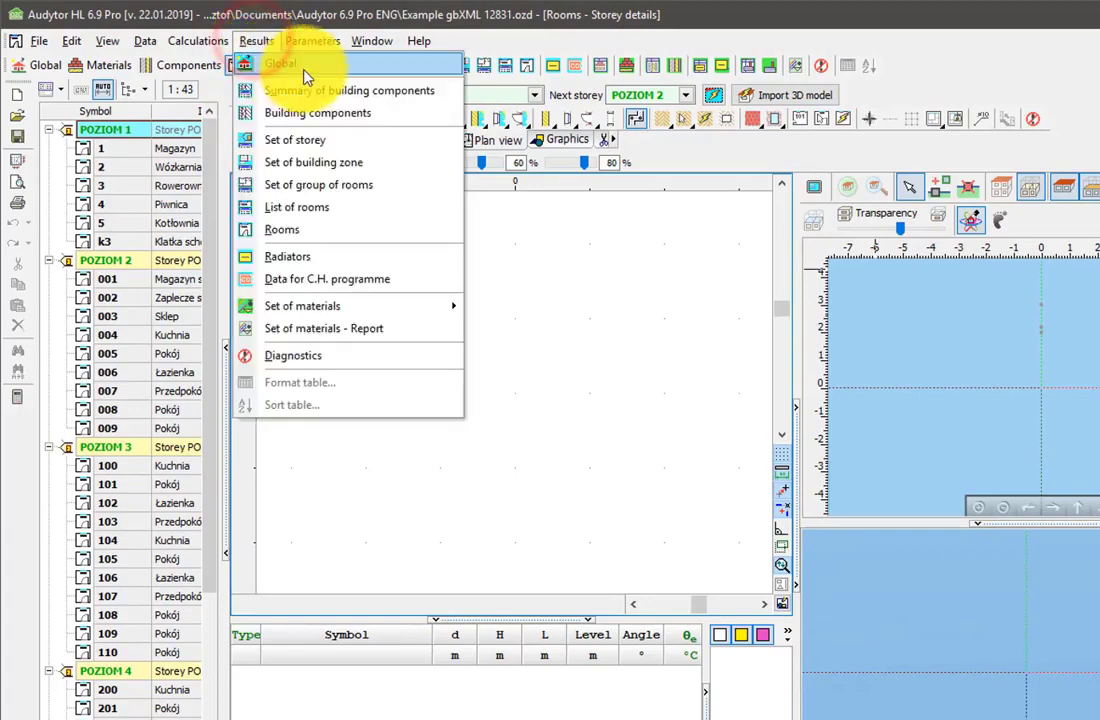
pyautogui.click(336, 70)
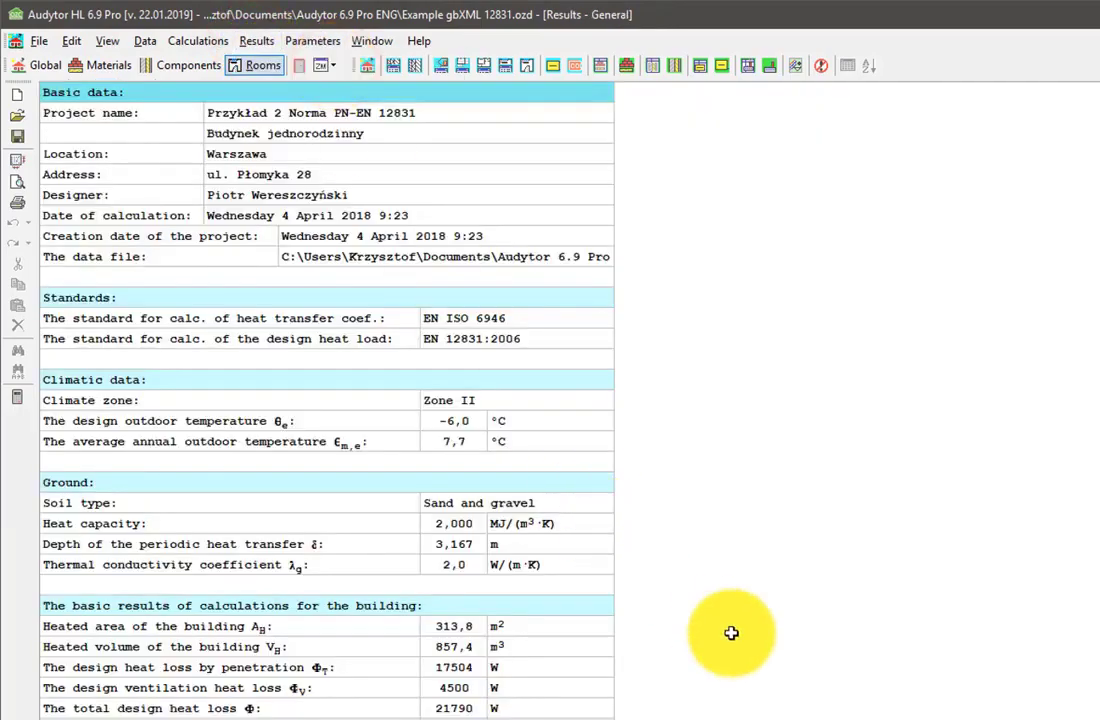
# Review the building's global results down to the ventilation heat load section and look through the other available result tables.
pyautogui.scroll(-1, 721, 640)
pyautogui.scroll(-2, 721, 640)
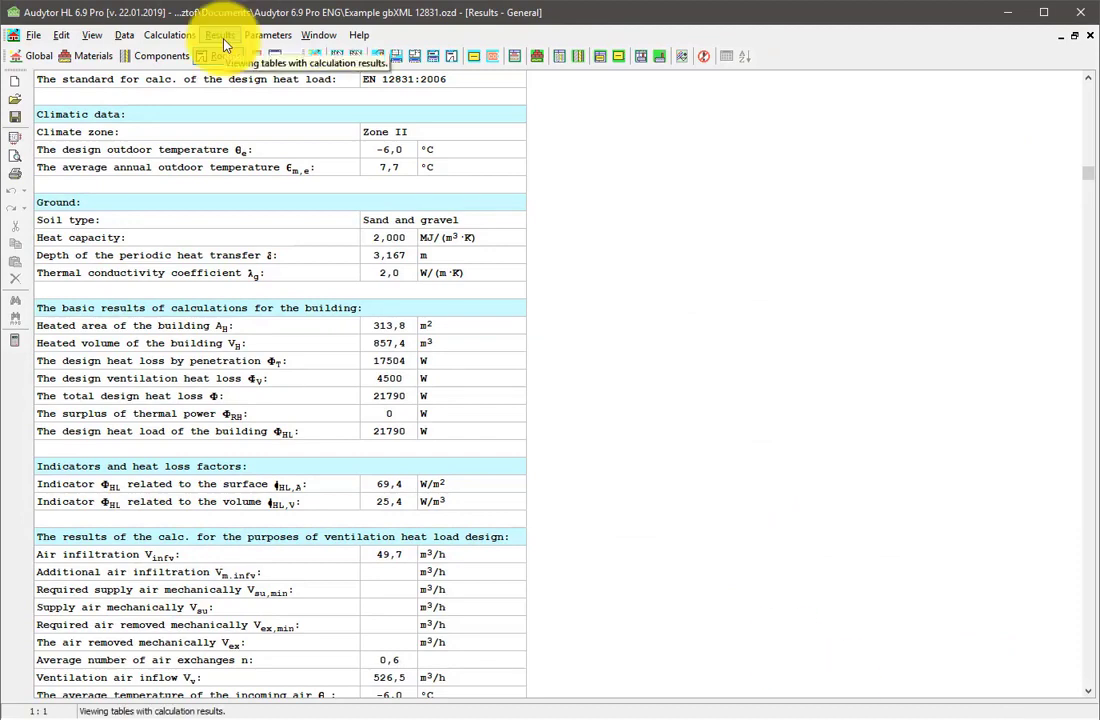
pyautogui.click(221, 36)
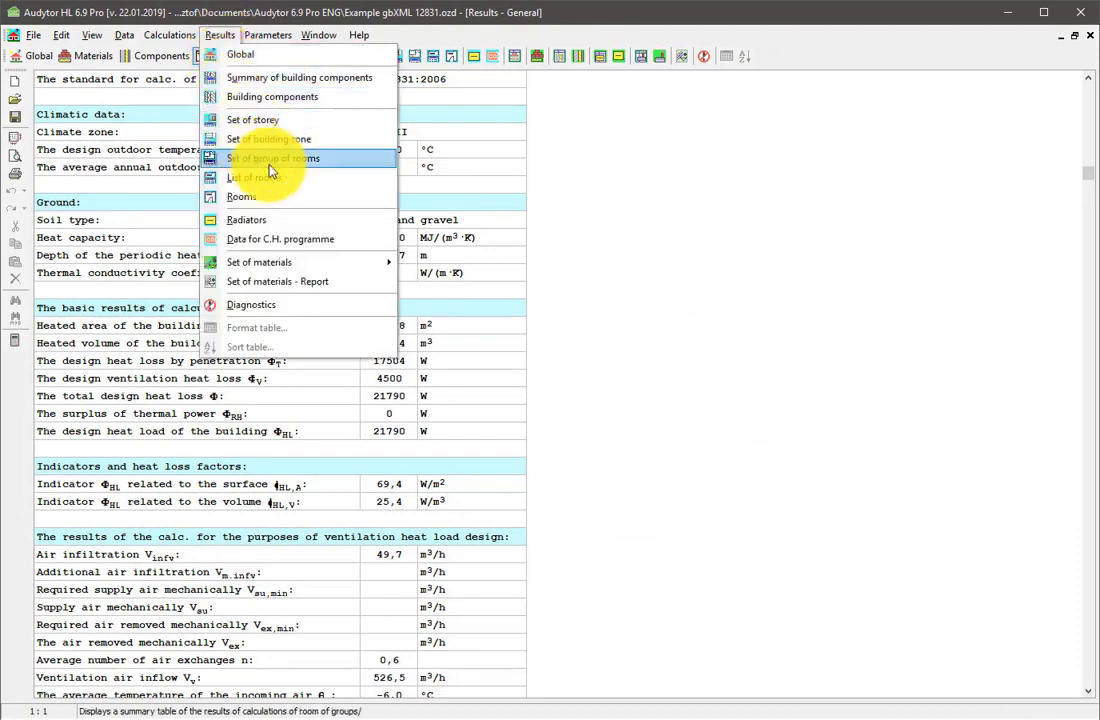
pyautogui.click(371, 246)
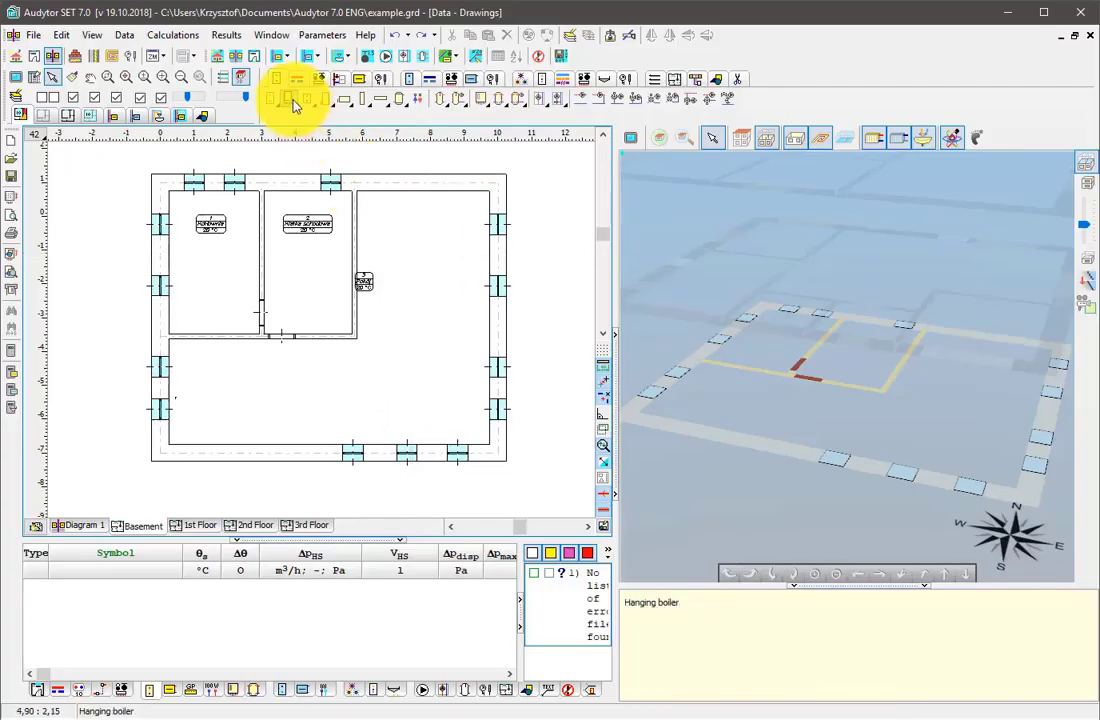
# In Audytor SET, place a hanging boiler in room 1 (Kotłownia) on the Basement plan, close to the internal wall shared with room 2.
pyautogui.click(289, 97)
pyautogui.scroll(3, 252, 230)
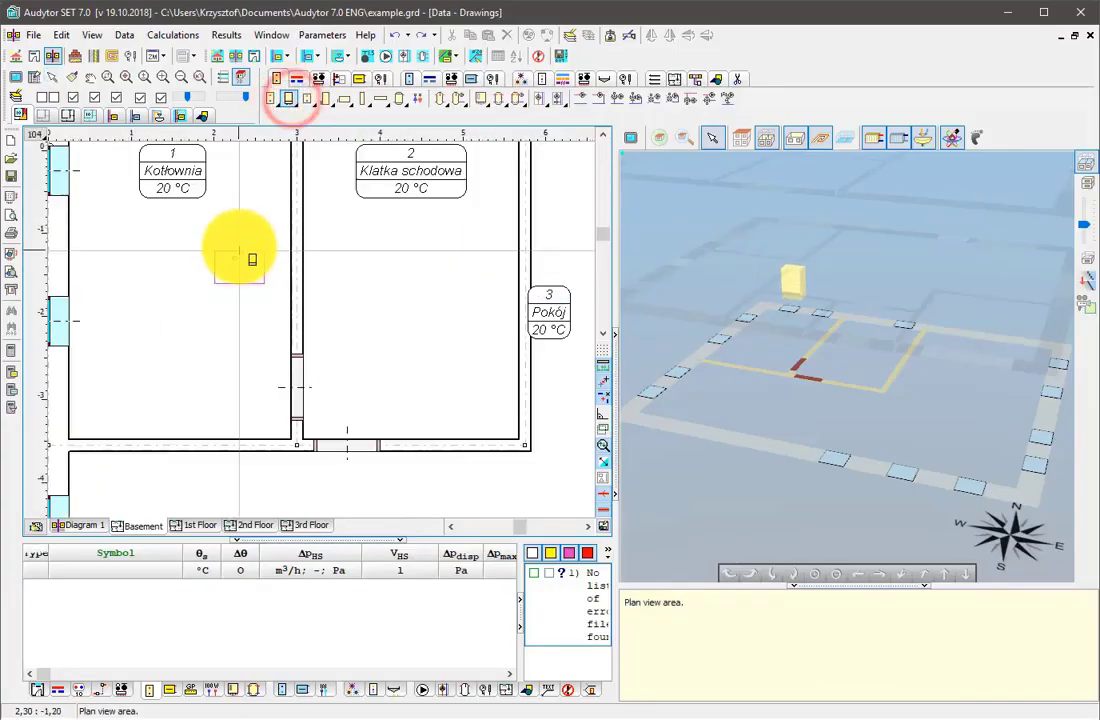
pyautogui.scroll(2, 250, 260)
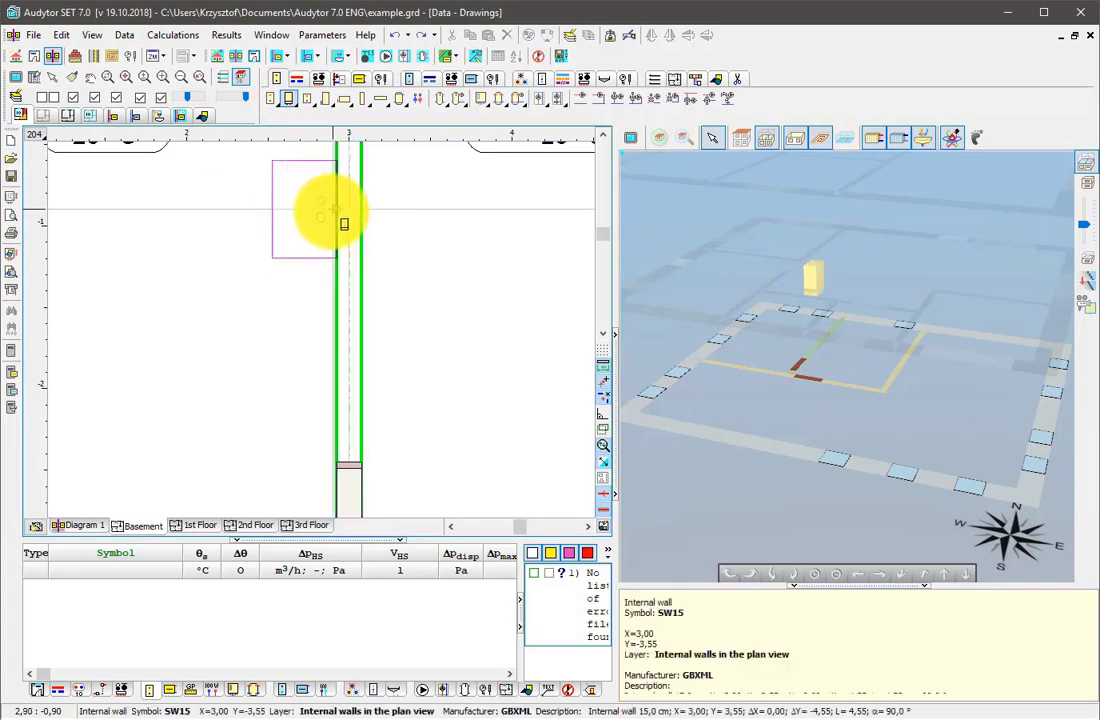
pyautogui.click(256, 221)
pyautogui.scroll(-3, 430, 348)
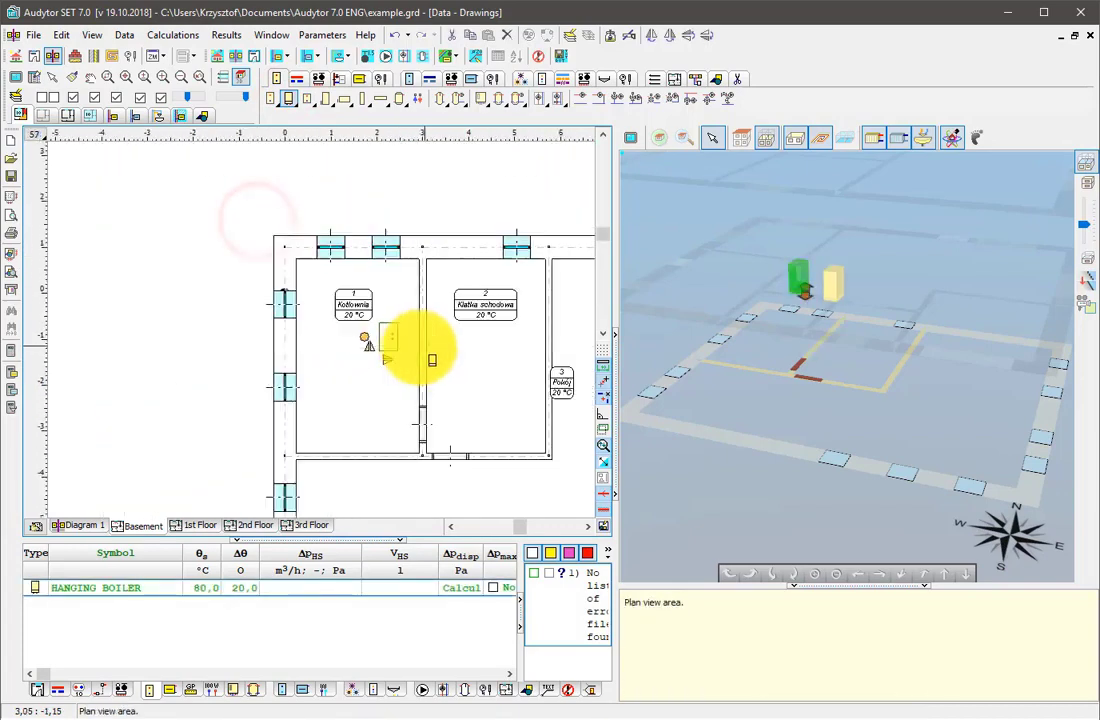
pyautogui.scroll(-2, 381, 177)
# Insert a VK panel radiator under the west-wall window of room 3 just south of room 1.
pyautogui.click(361, 78)
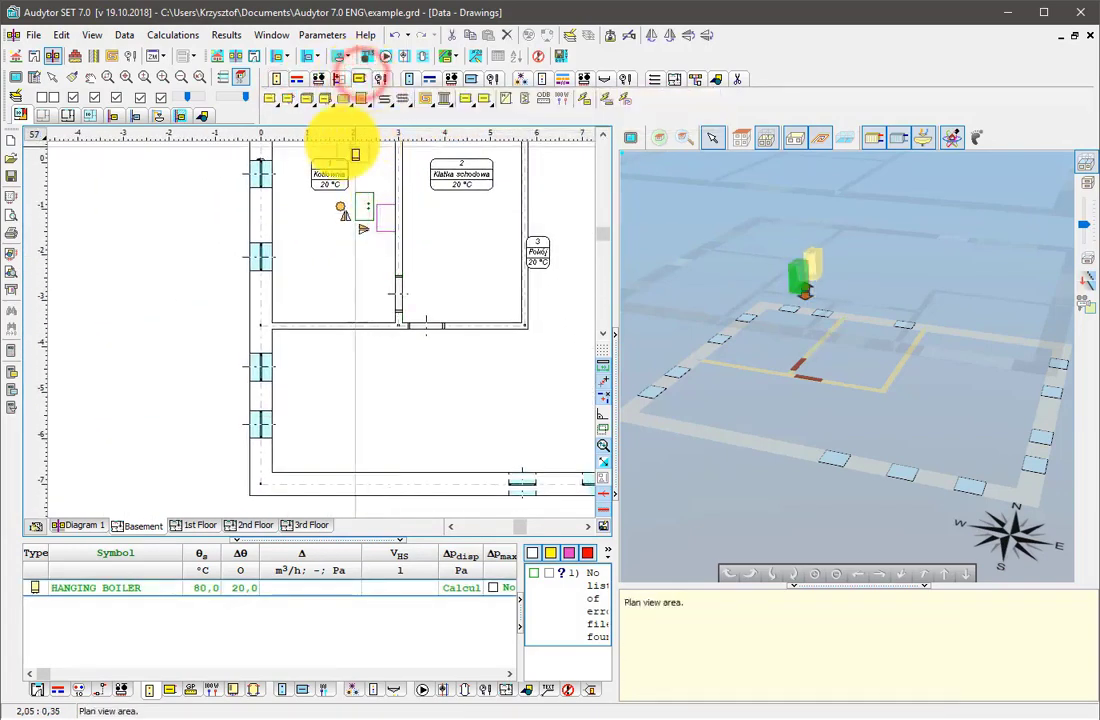
pyautogui.click(287, 98)
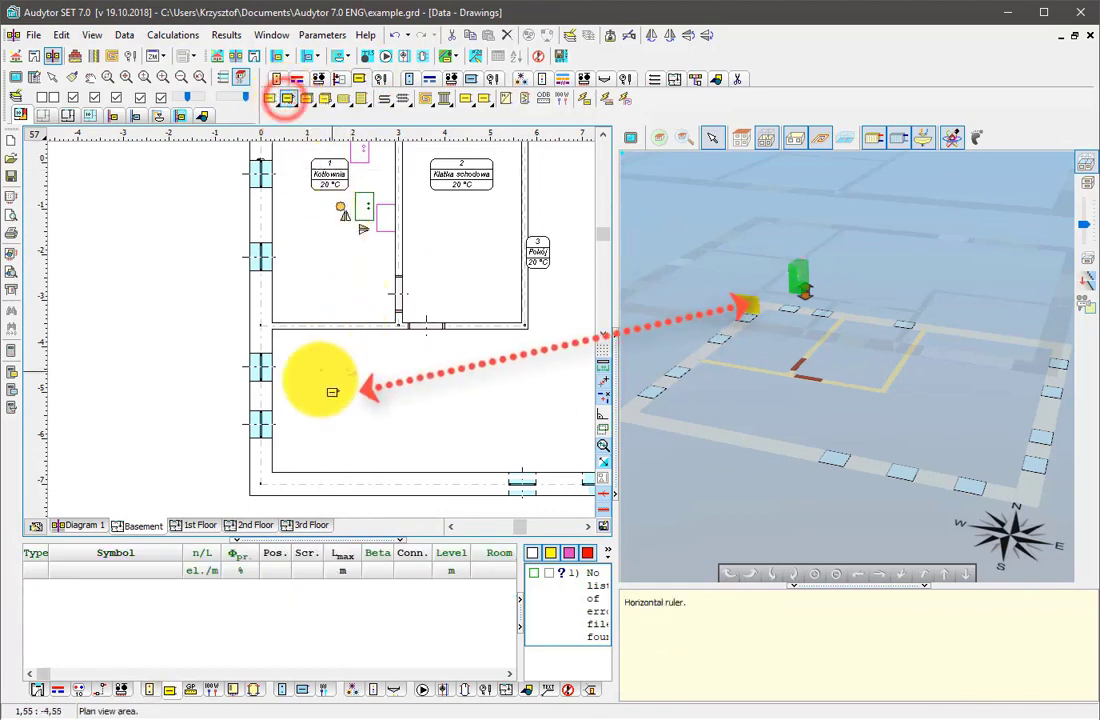
pyautogui.click(278, 369)
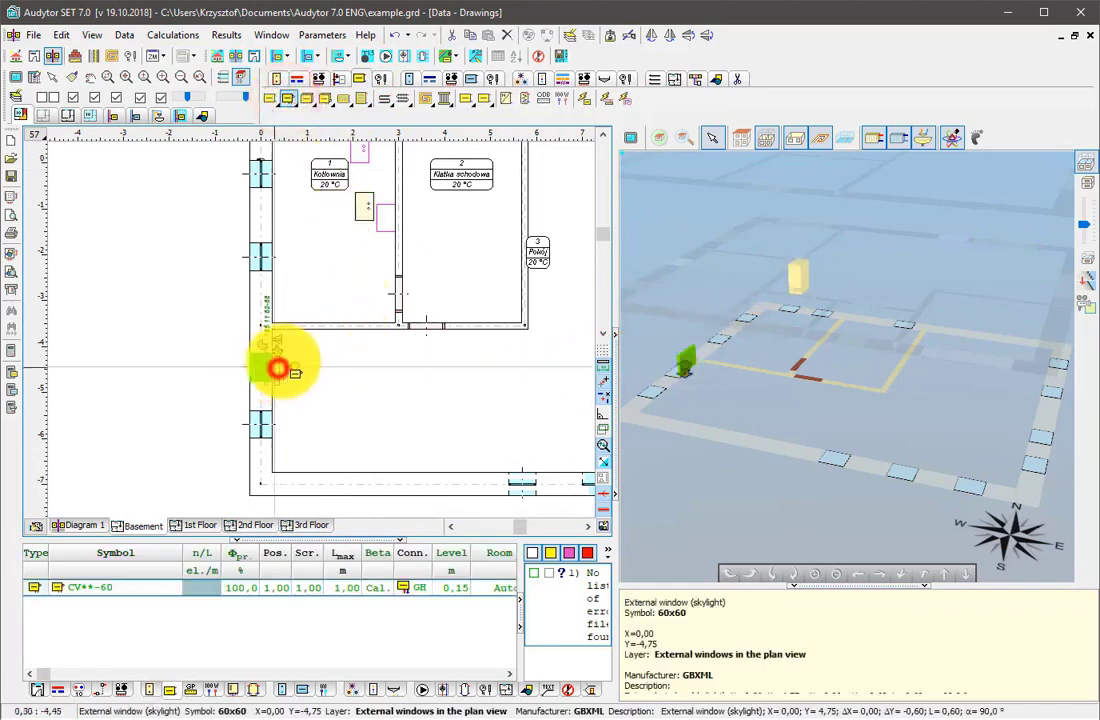
# Automatically create Panel radiator VK units under five windows: room 1 west, room 2 north, two on the east wall and one on the south wall.
pyautogui.scroll(-3, 351, 337)
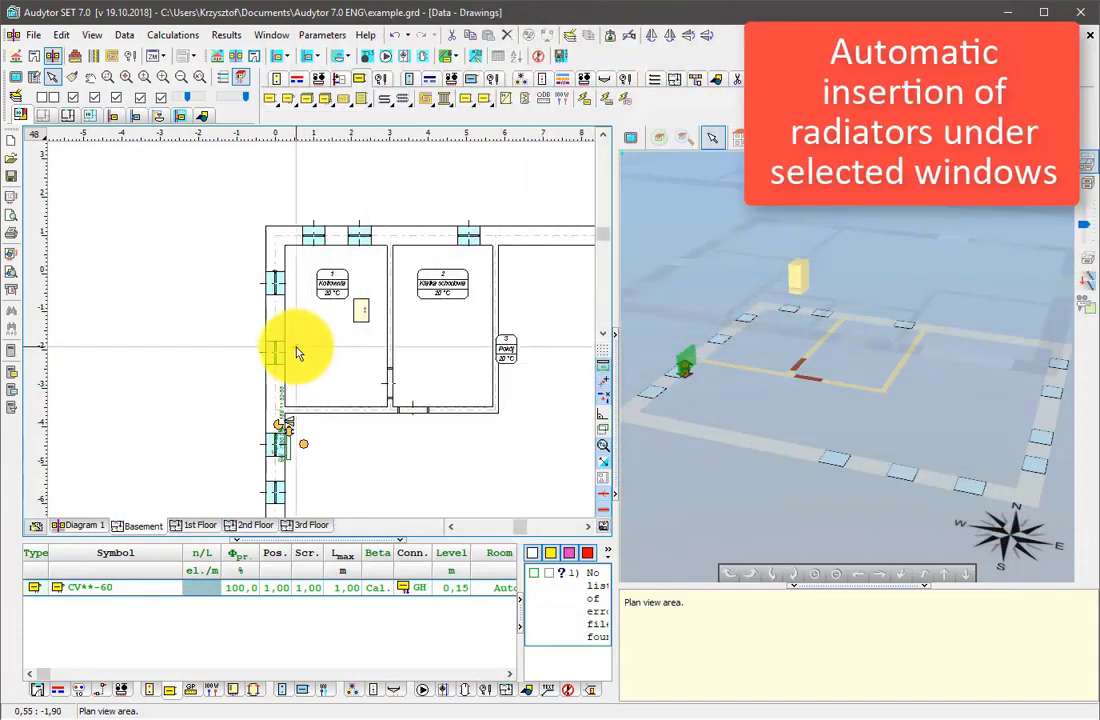
pyautogui.click(279, 357)
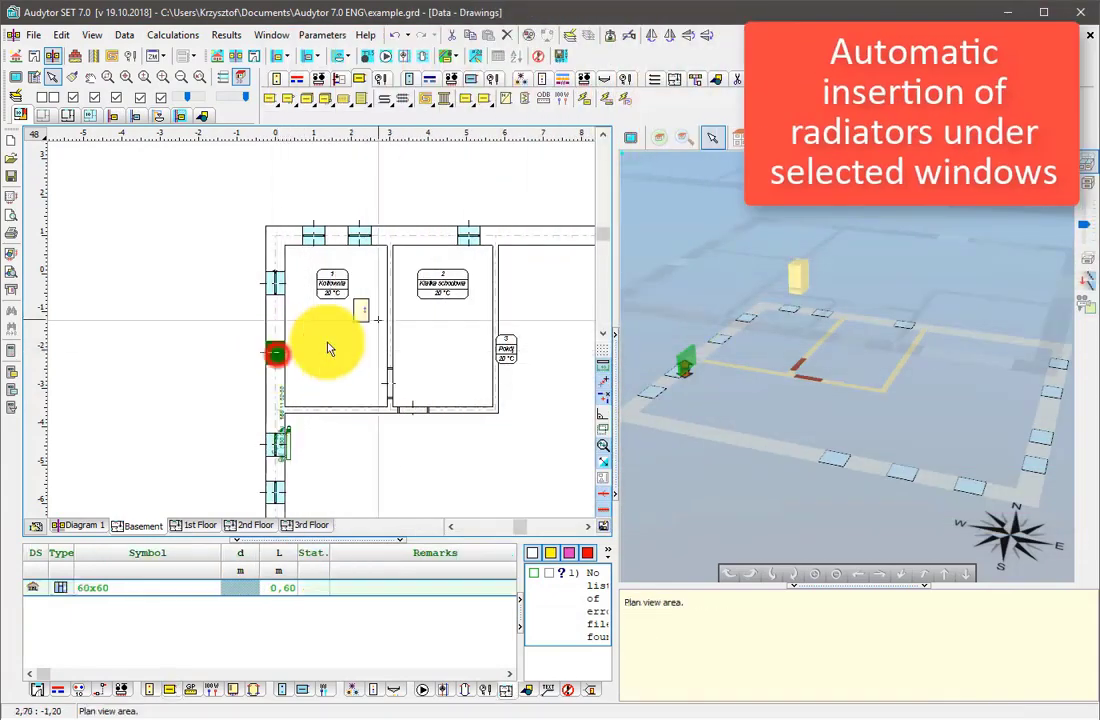
pyautogui.keyDown('ctrl'); pyautogui.click(464, 233); pyautogui.keyUp('ctrl')
pyautogui.moveTo(515, 307); pyautogui.dragTo(305, 287, button='middle')
pyautogui.scroll(-1, 305, 287)
pyautogui.keyDown('ctrl'); pyautogui.click(424, 270); pyautogui.keyUp('ctrl')
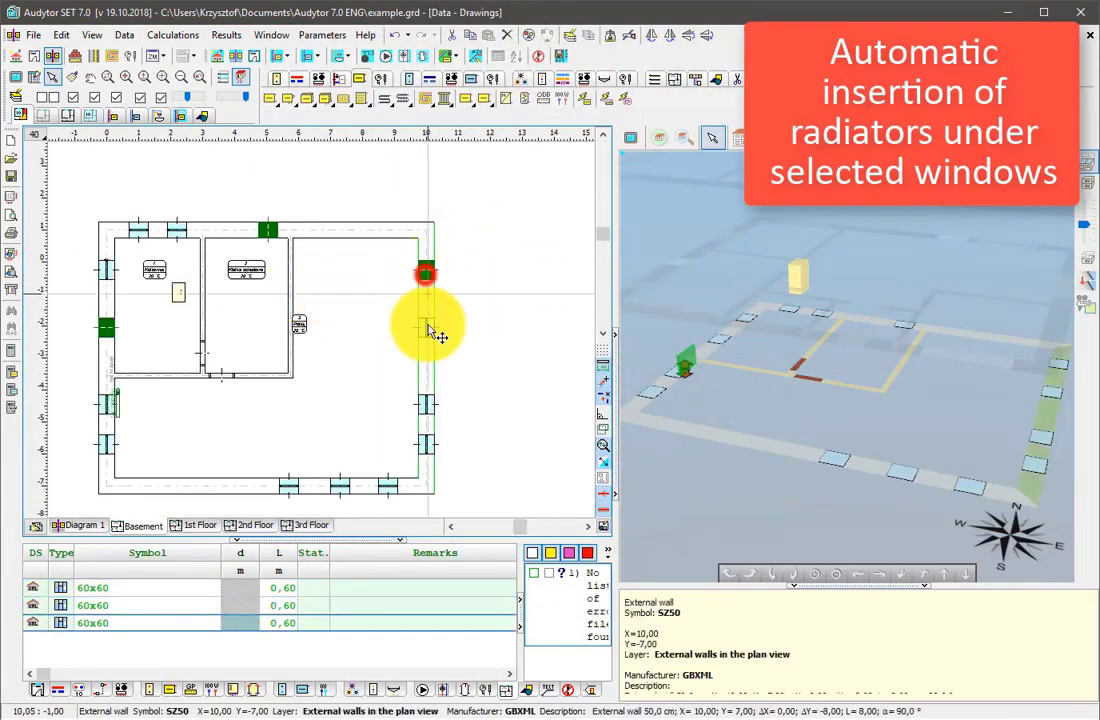
pyautogui.keyDown('ctrl'); pyautogui.click(426, 403); pyautogui.keyUp('ctrl')
pyautogui.keyDown('ctrl'); pyautogui.click(289, 484); pyautogui.keyUp('ctrl')
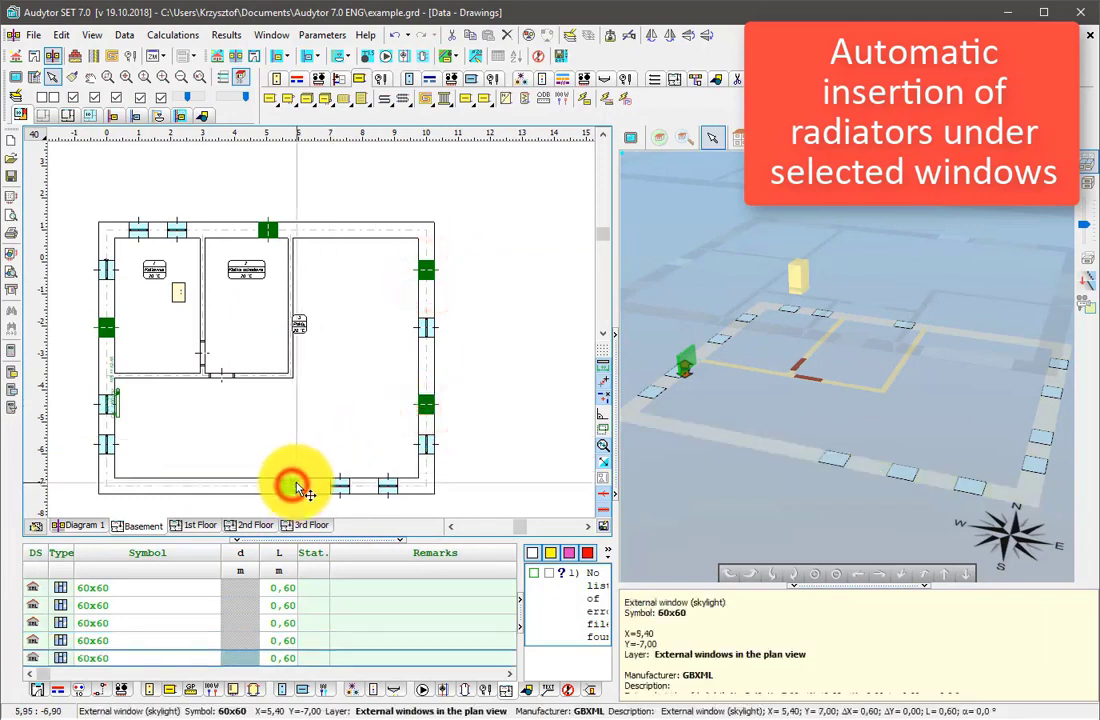
pyautogui.click(584, 102)
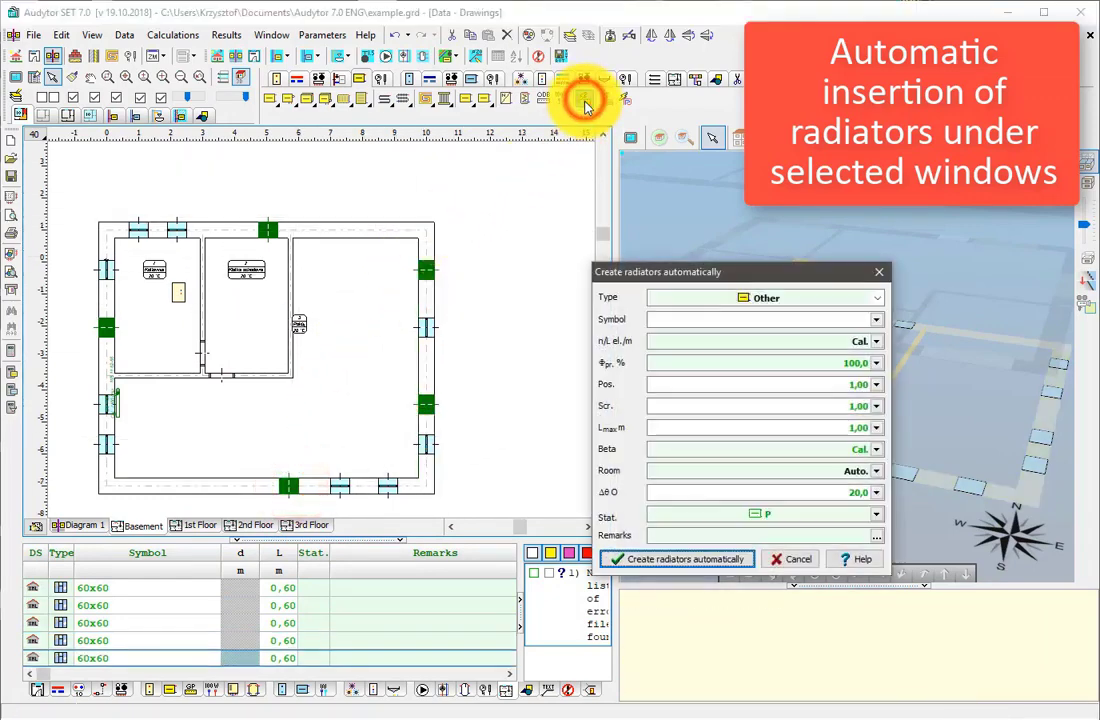
pyautogui.click(746, 298)
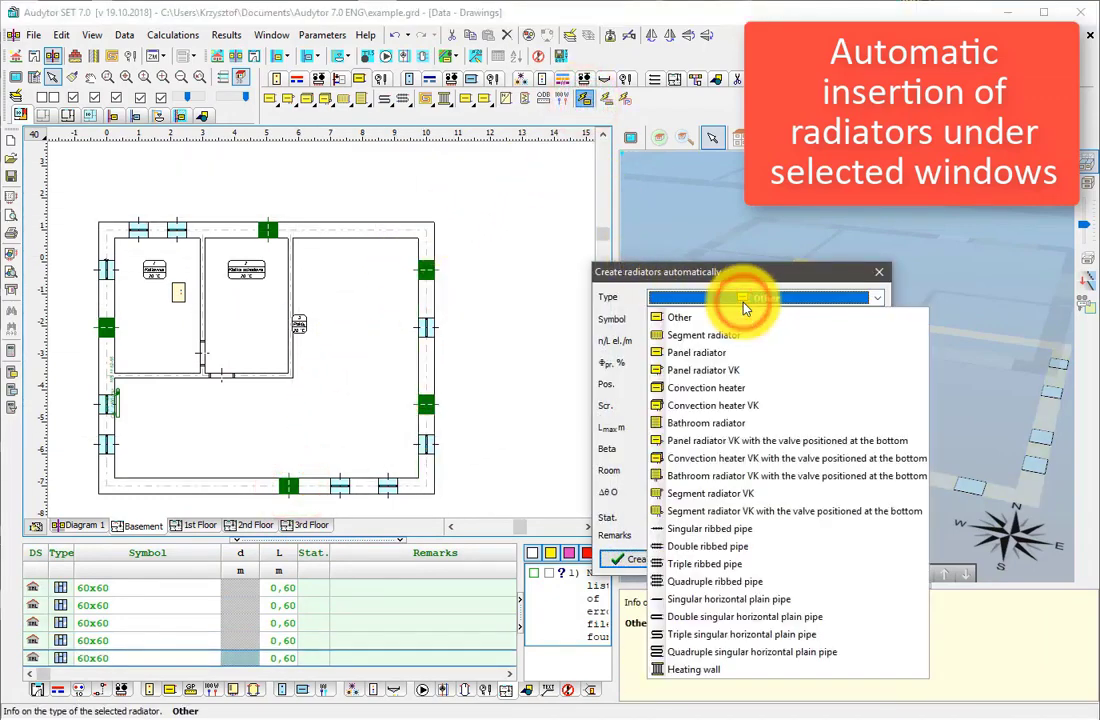
pyautogui.click(734, 370)
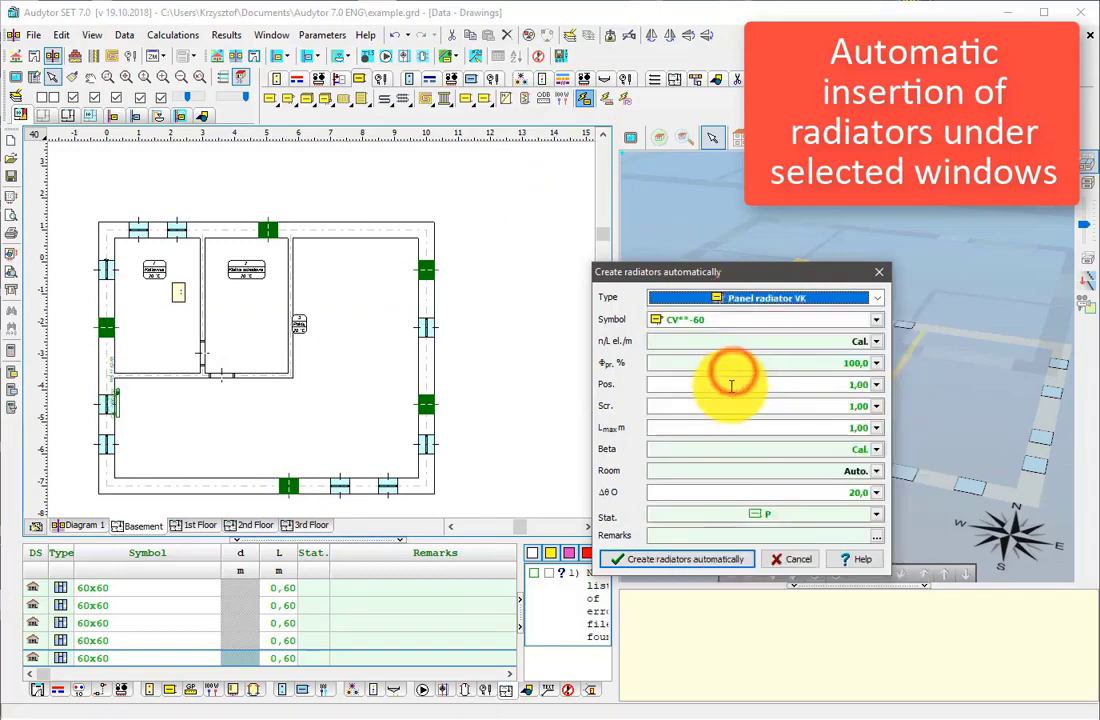
pyautogui.click(700, 559)
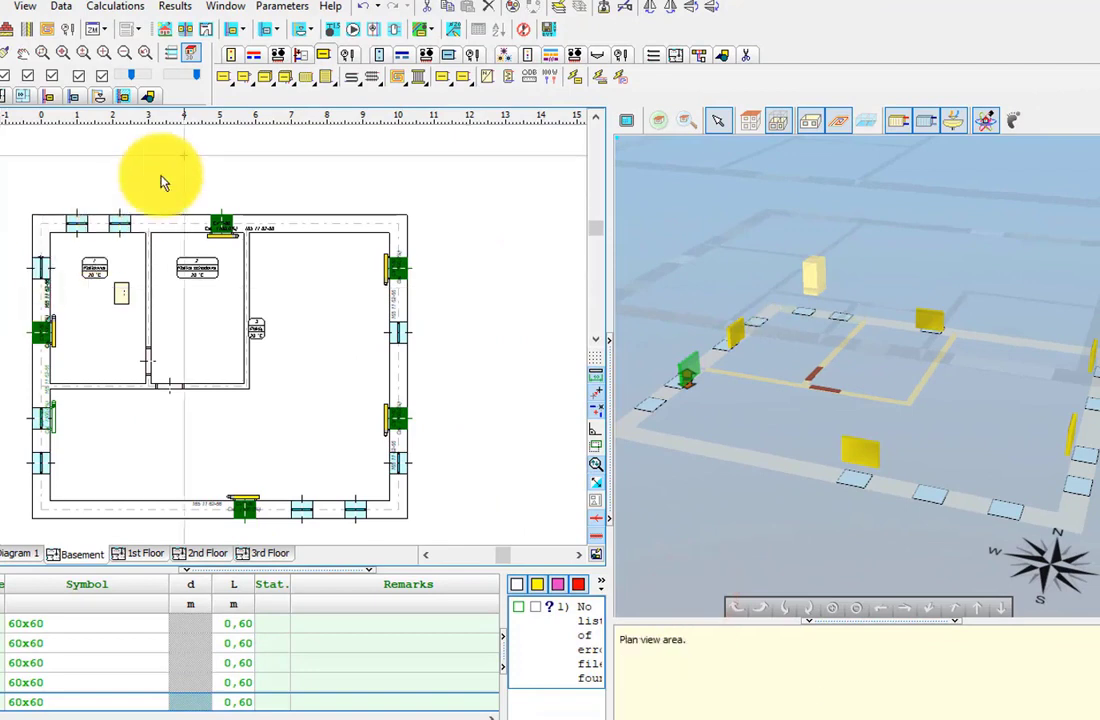
# Draw paired supply and return heating pipes from the boiler along the north, east and south walls to the south-wall radiator.
pyautogui.click(253, 54)
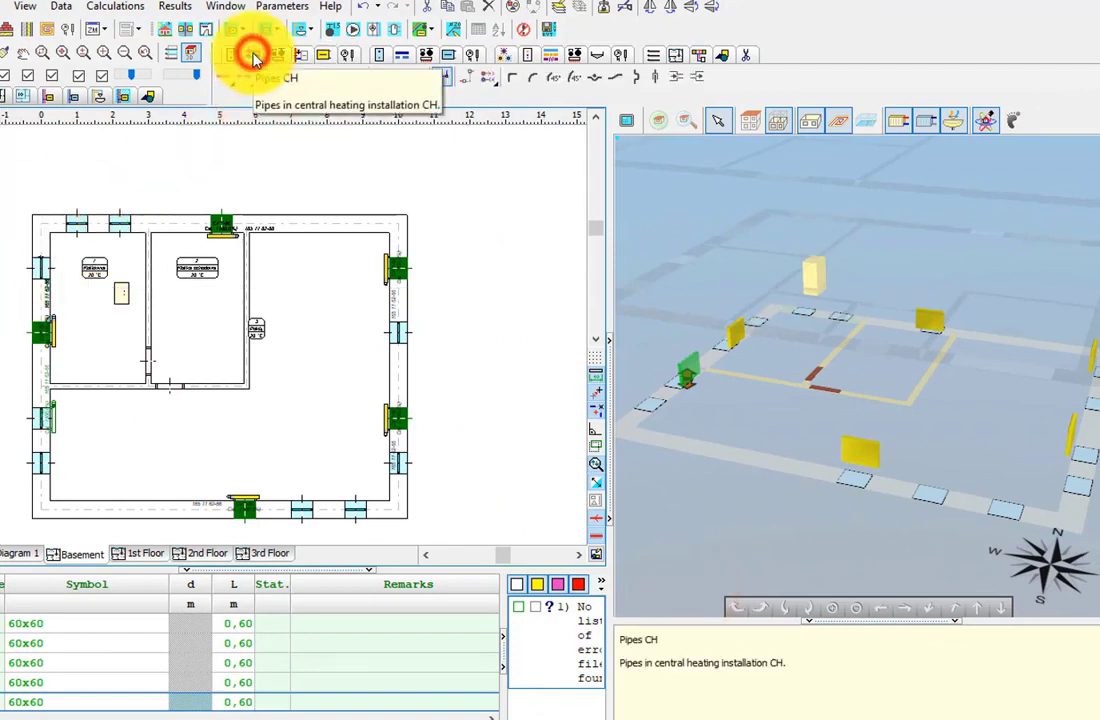
pyautogui.click(284, 79)
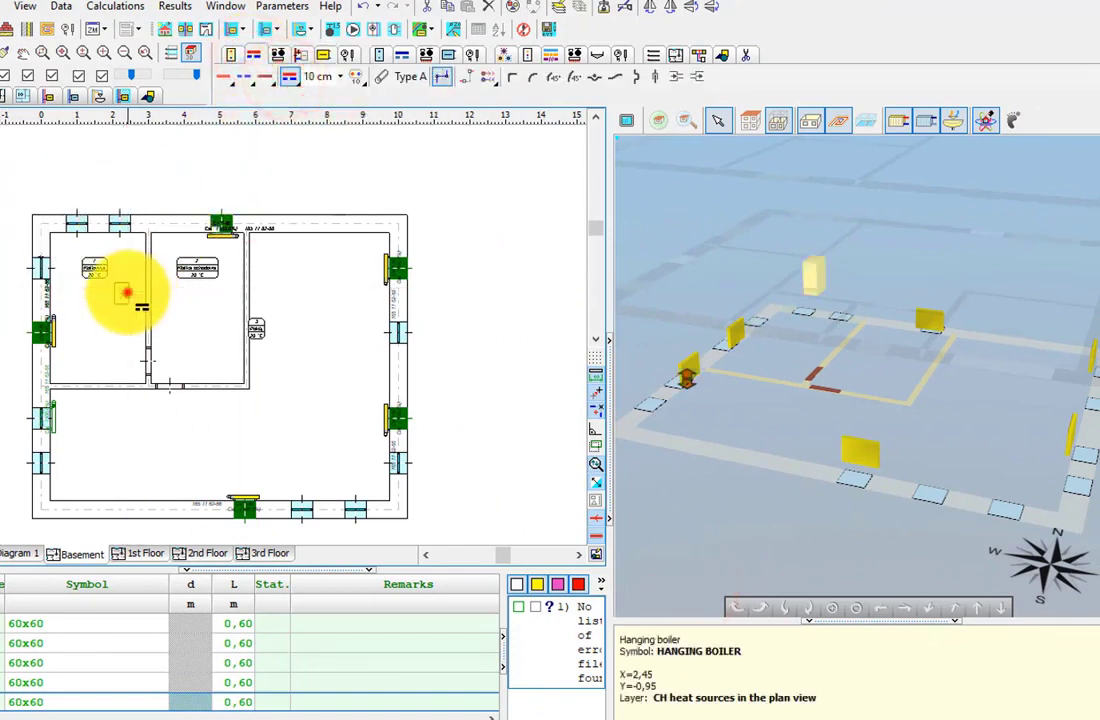
pyautogui.click(128, 292)
pyautogui.scroll(2, 130, 292)
pyautogui.scroll(1, 135, 290)
pyautogui.click(141, 291)
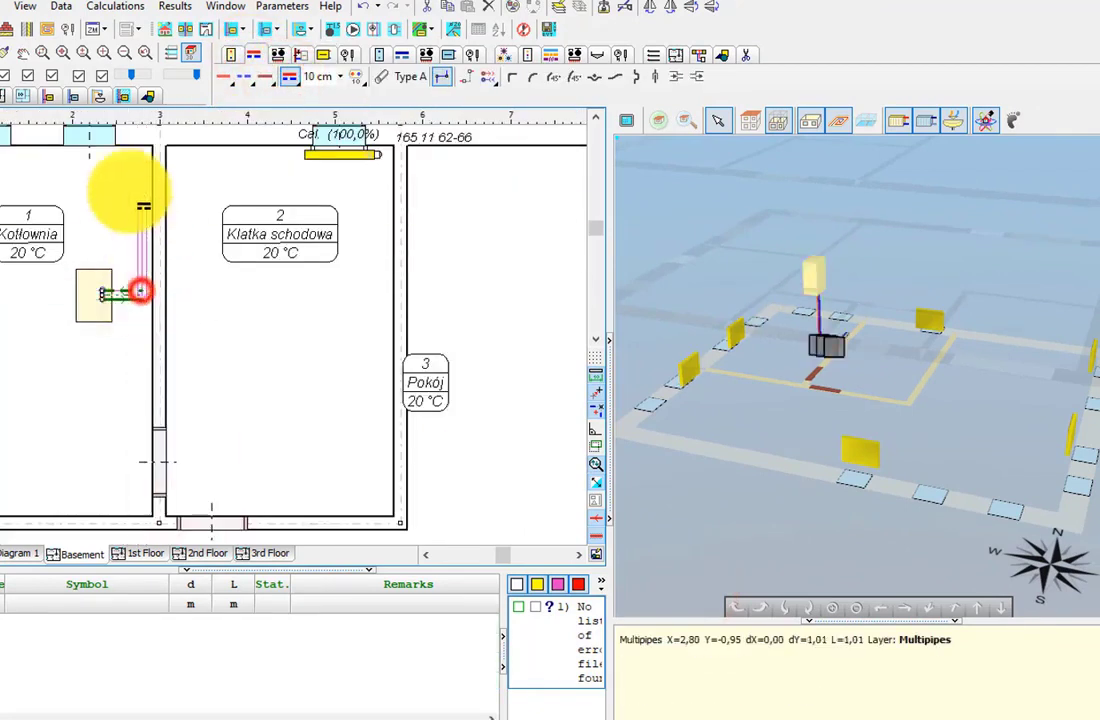
pyautogui.click(135, 172)
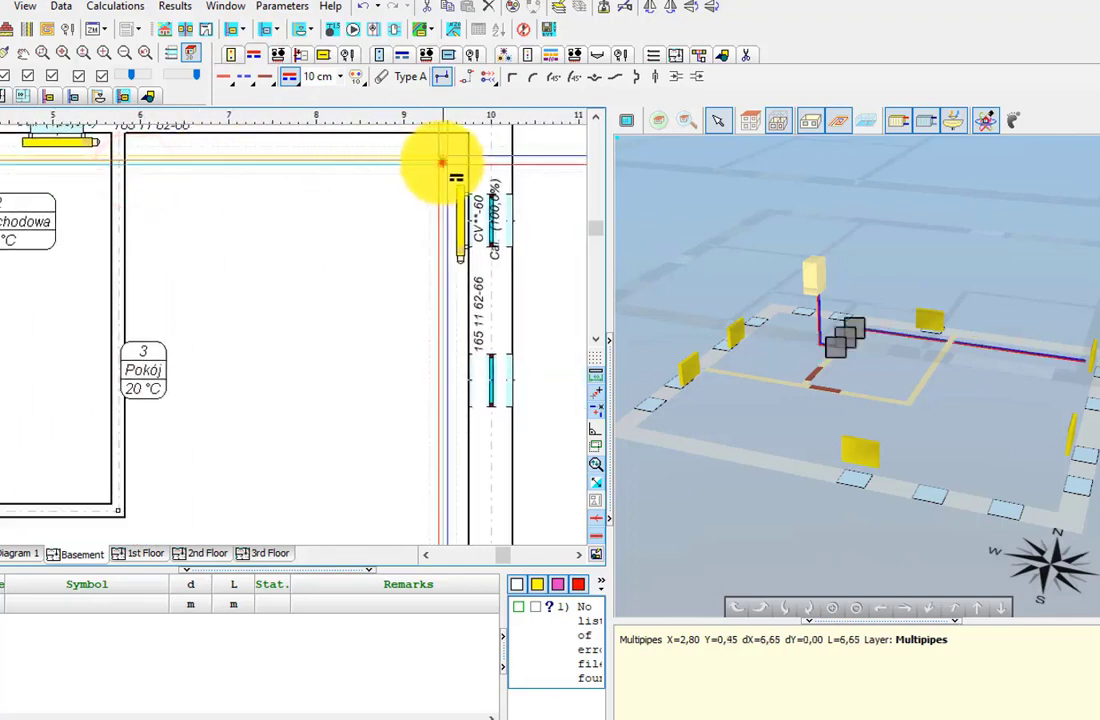
pyautogui.click(442, 162)
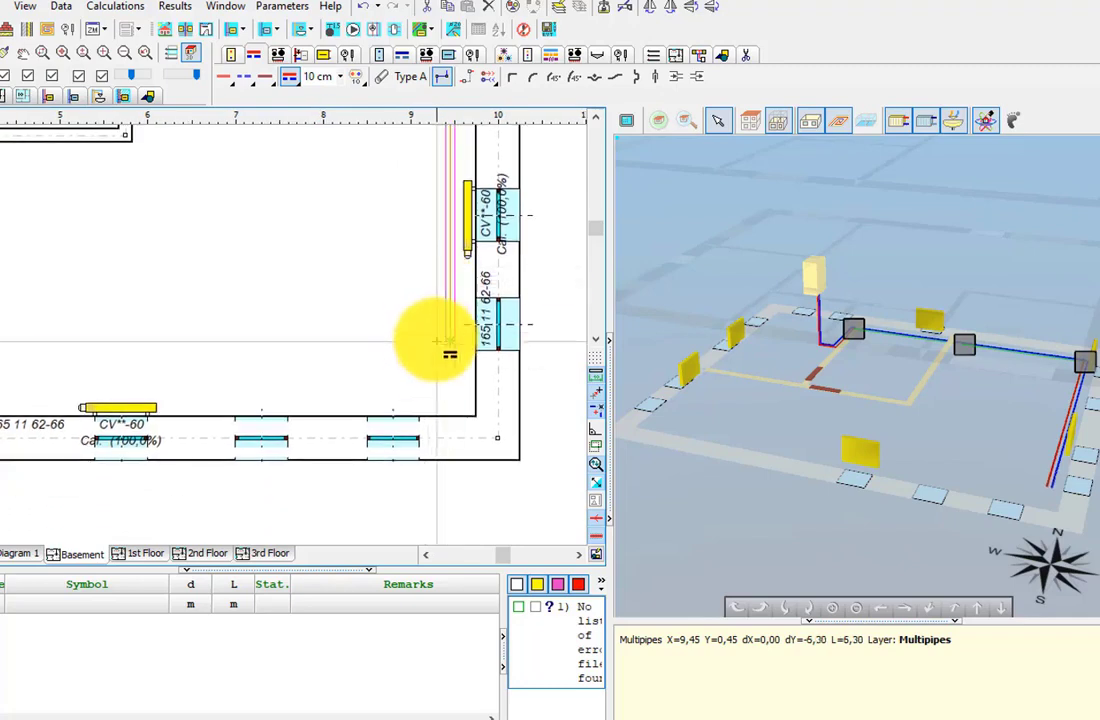
pyautogui.click(436, 388)
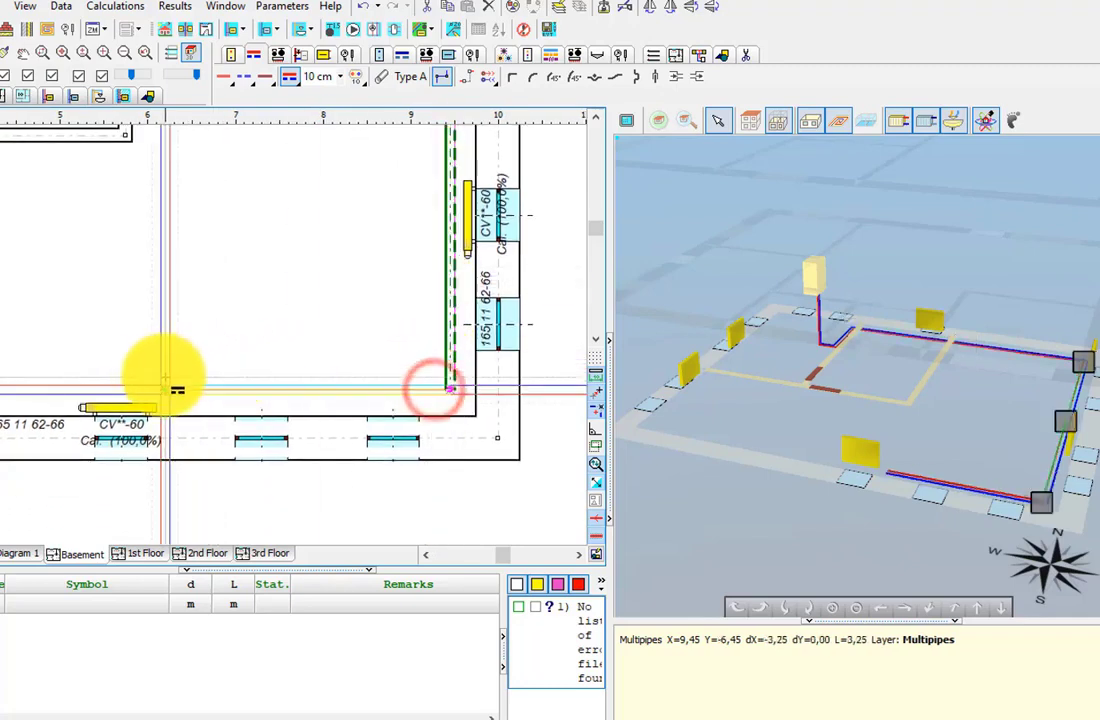
pyautogui.click(150, 377)
pyautogui.click(148, 400)
pyautogui.scroll(-5, 280, 364)
pyautogui.scroll(3, 270, 285)
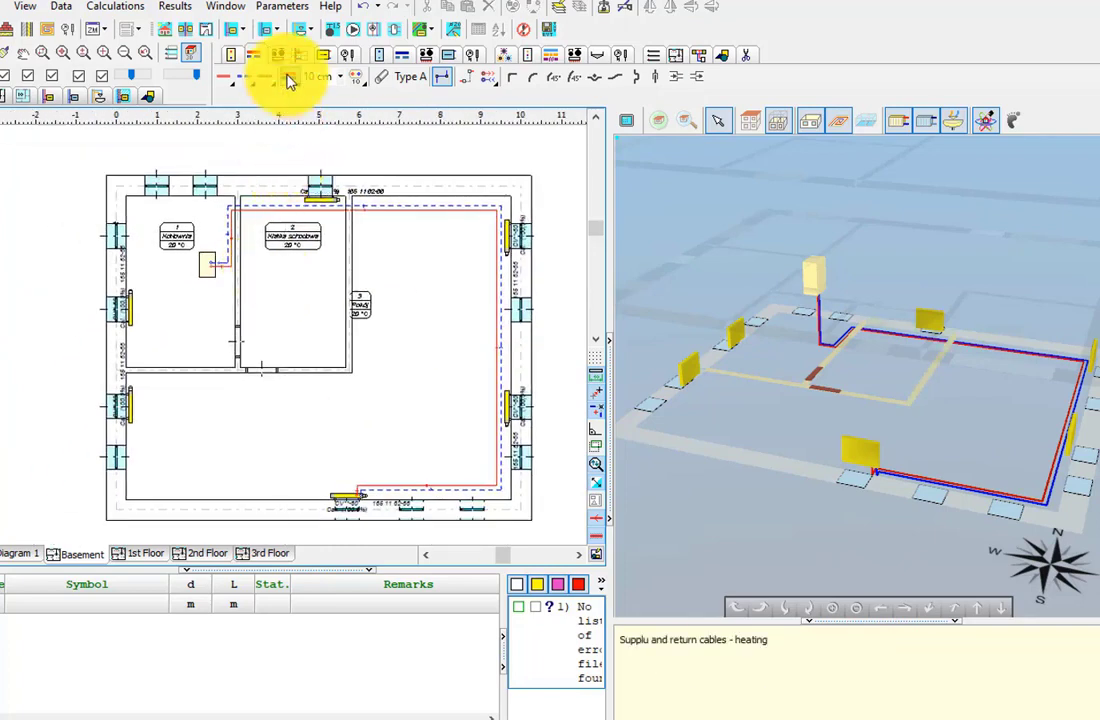
# Draw paired supply and return pipes from the room 3 west-wall radiator north through room 1, joining the boiler pipes near the internal wall.
pyautogui.click(135, 386)
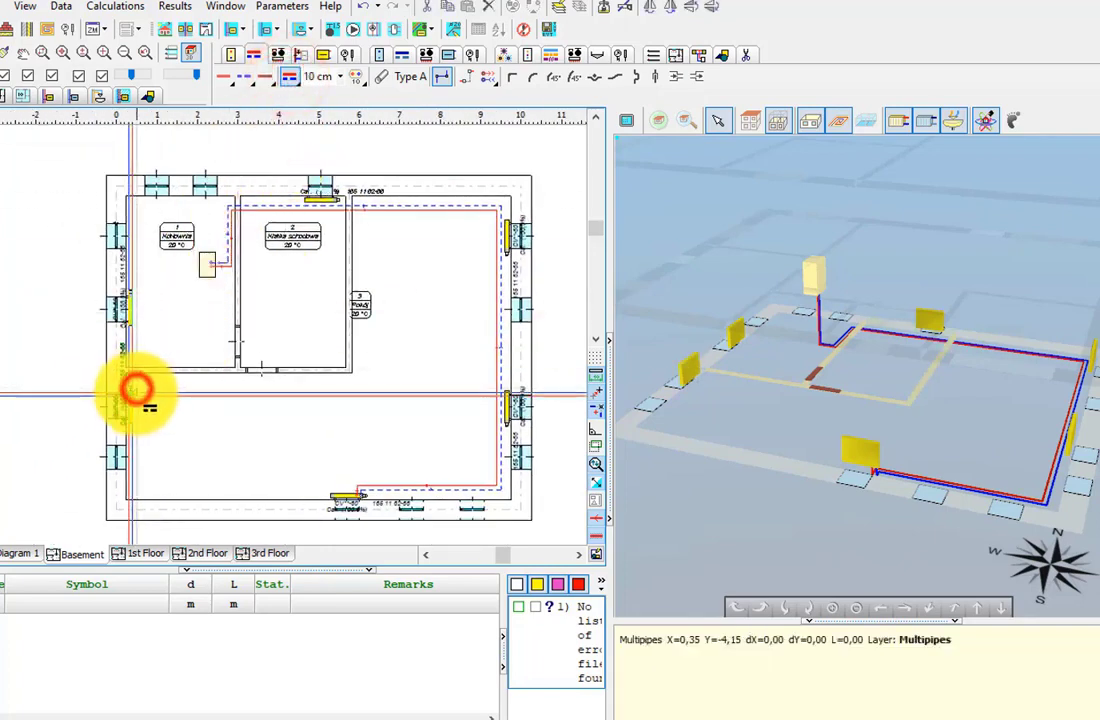
pyautogui.click(143, 394)
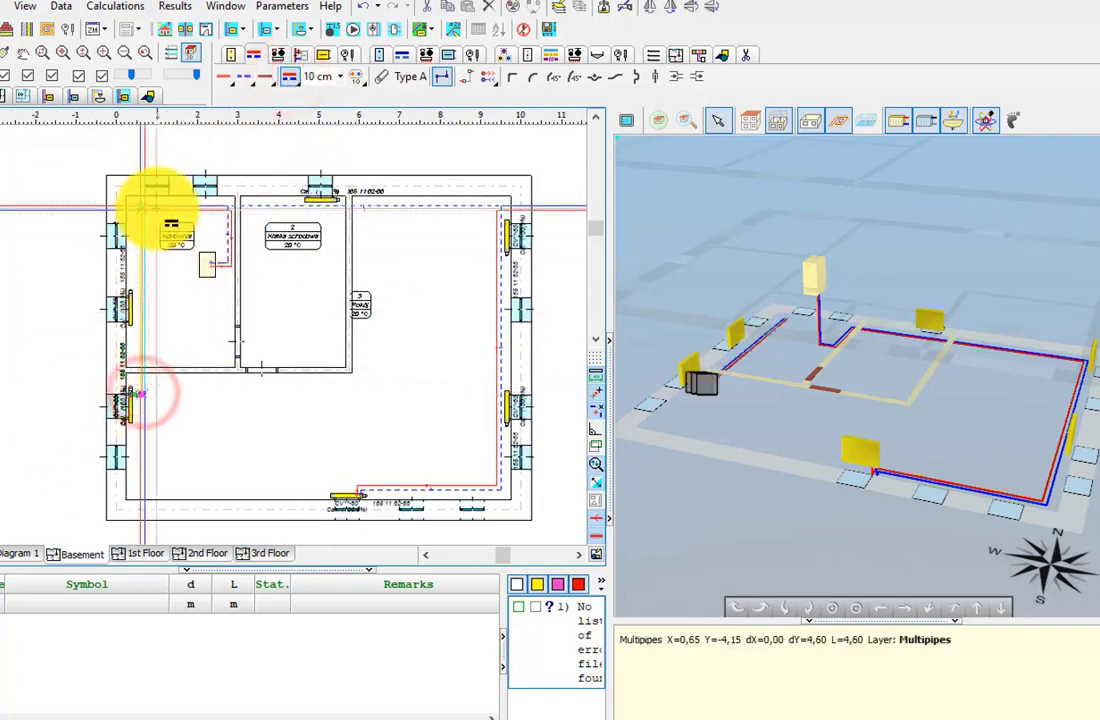
pyautogui.scroll(3, 153, 206)
pyautogui.click(154, 206)
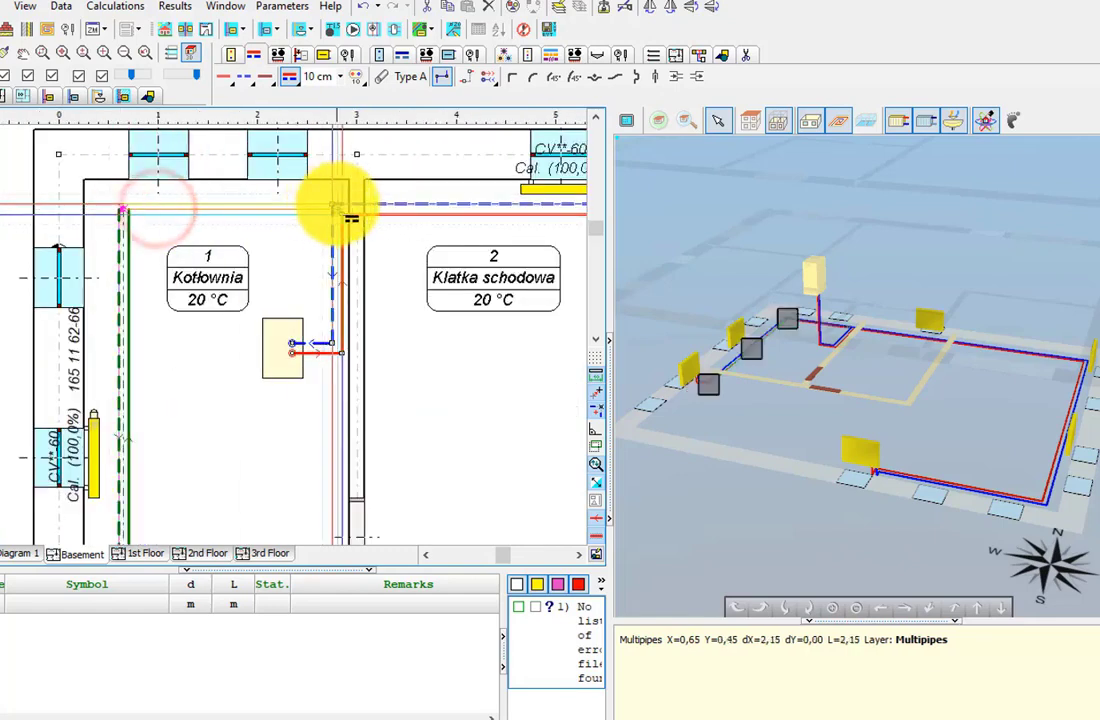
pyautogui.click(337, 203)
pyautogui.scroll(-3, 314, 270)
# Select the basement installation and automatically connect the remaining radiators to the pipes using pipe type A.
pyautogui.moveTo(380, 331); pyautogui.dragTo(231, 256, button='middle')
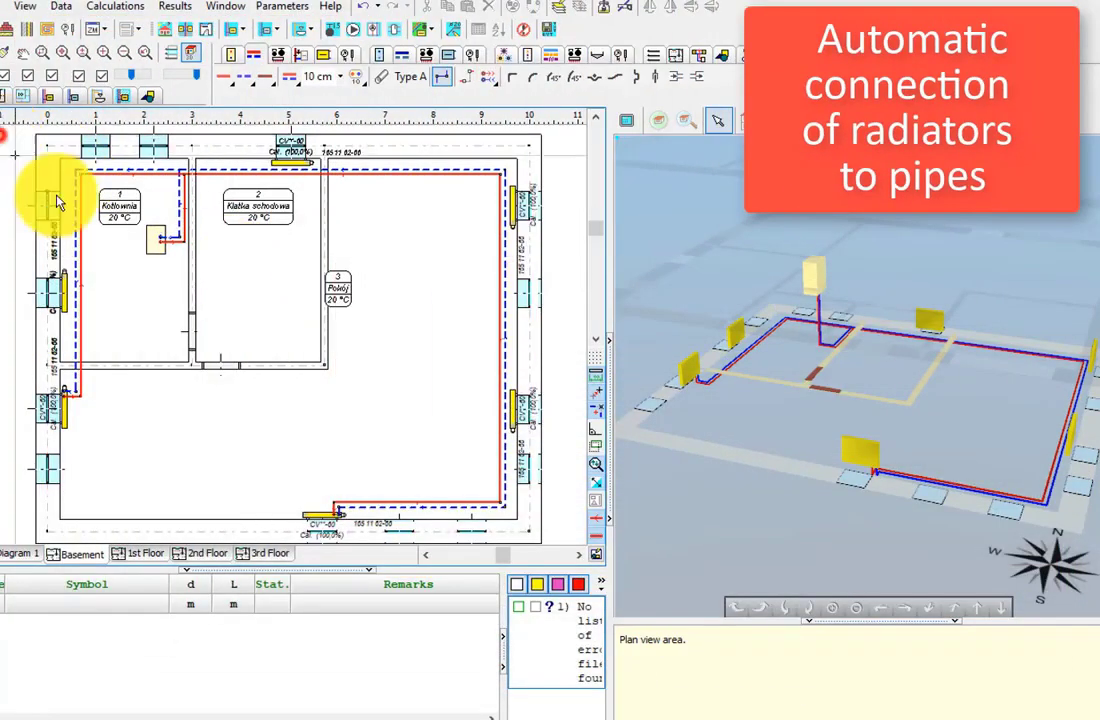
pyautogui.moveTo(57, 203); pyautogui.dragTo(479, 523)
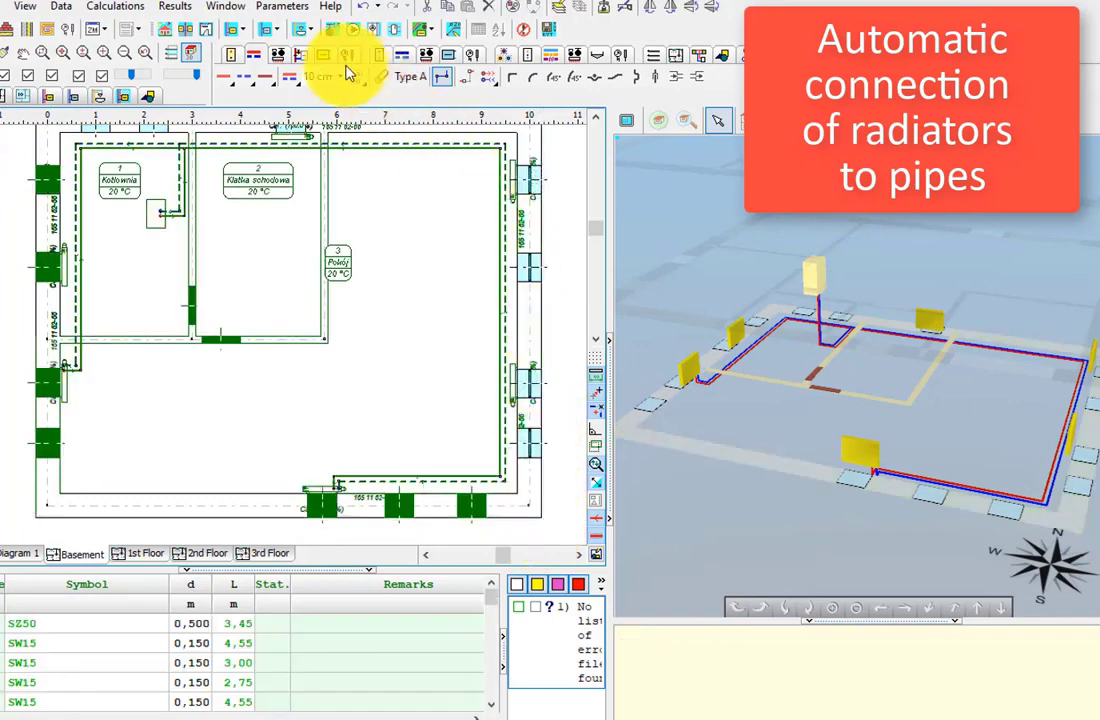
pyautogui.click(323, 54)
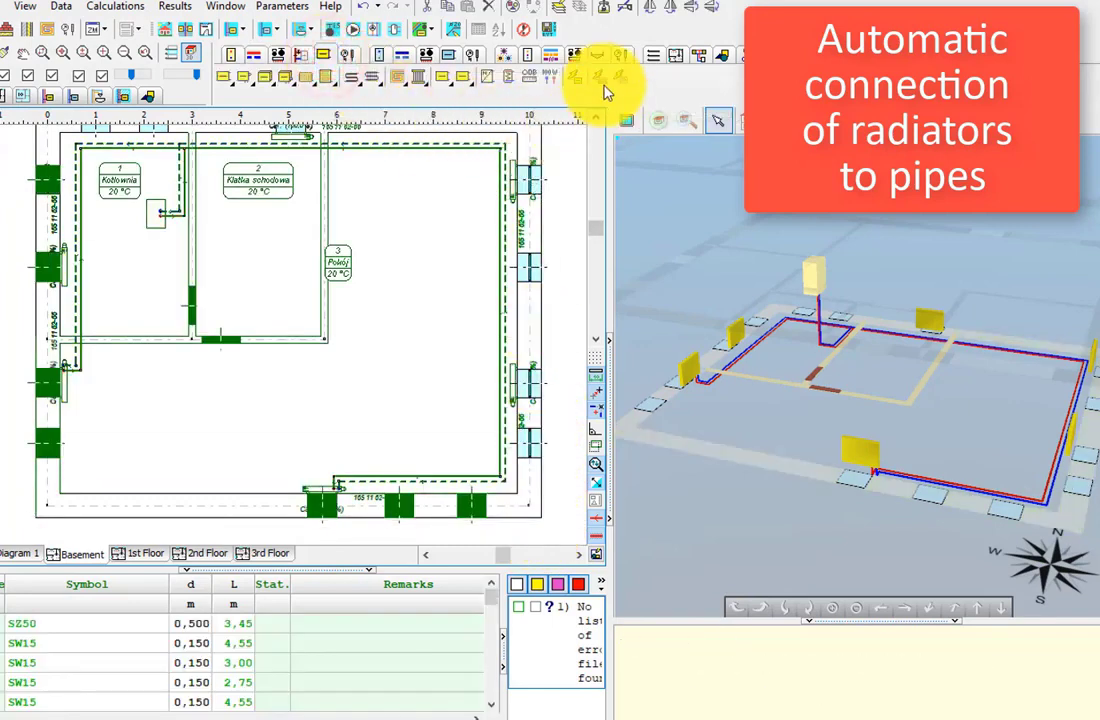
pyautogui.click(600, 80)
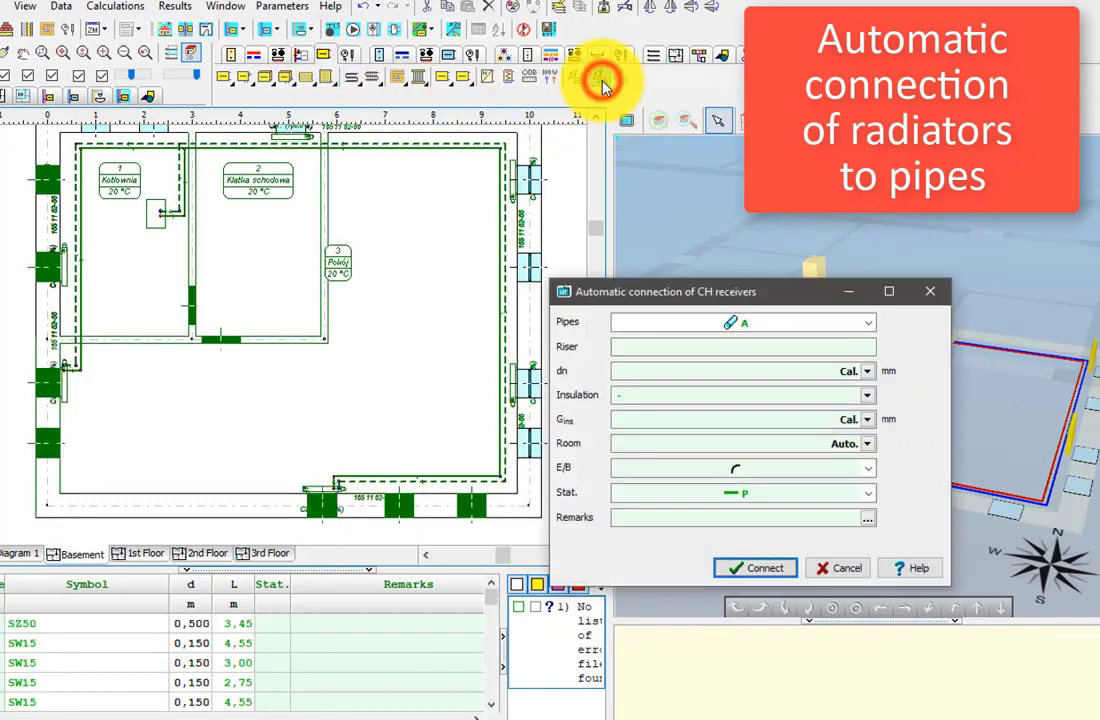
pyautogui.click(778, 572)
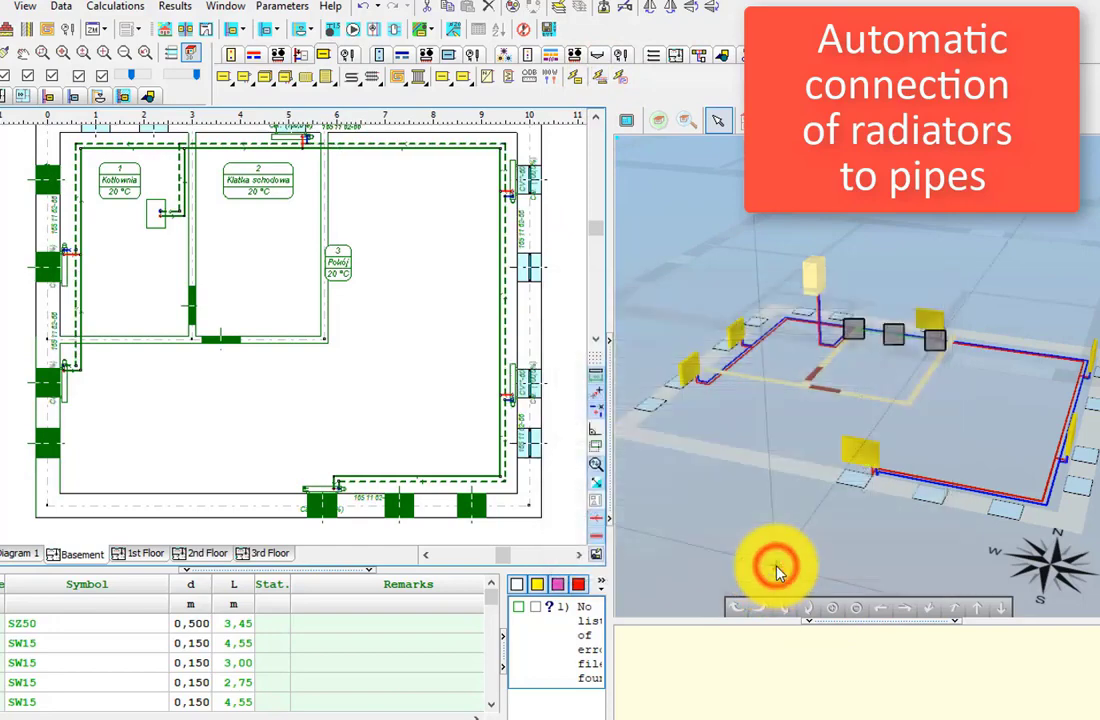
pyautogui.click(424, 388)
# Inspect the automatic radiator connections along the east wall on the plan and in the 3D visualization.
pyautogui.scroll(3, 490, 355)
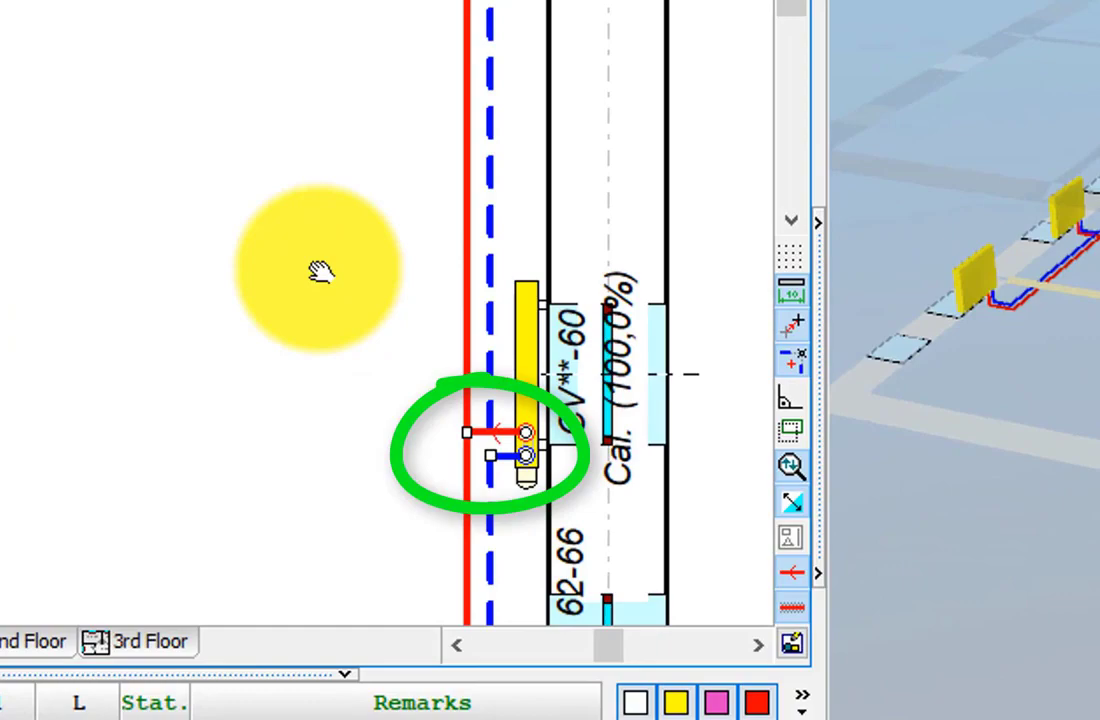
pyautogui.moveTo(320, 270); pyautogui.dragTo(295, 516, button='middle')
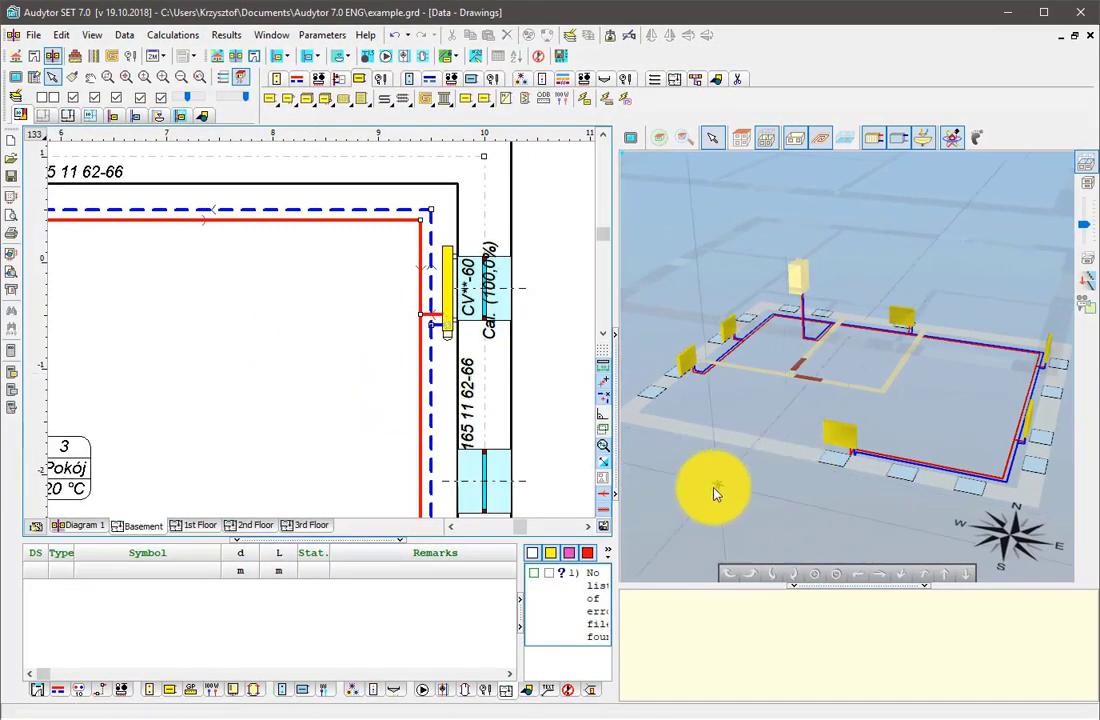
pyautogui.moveTo(716, 492); pyautogui.dragTo(705, 418)
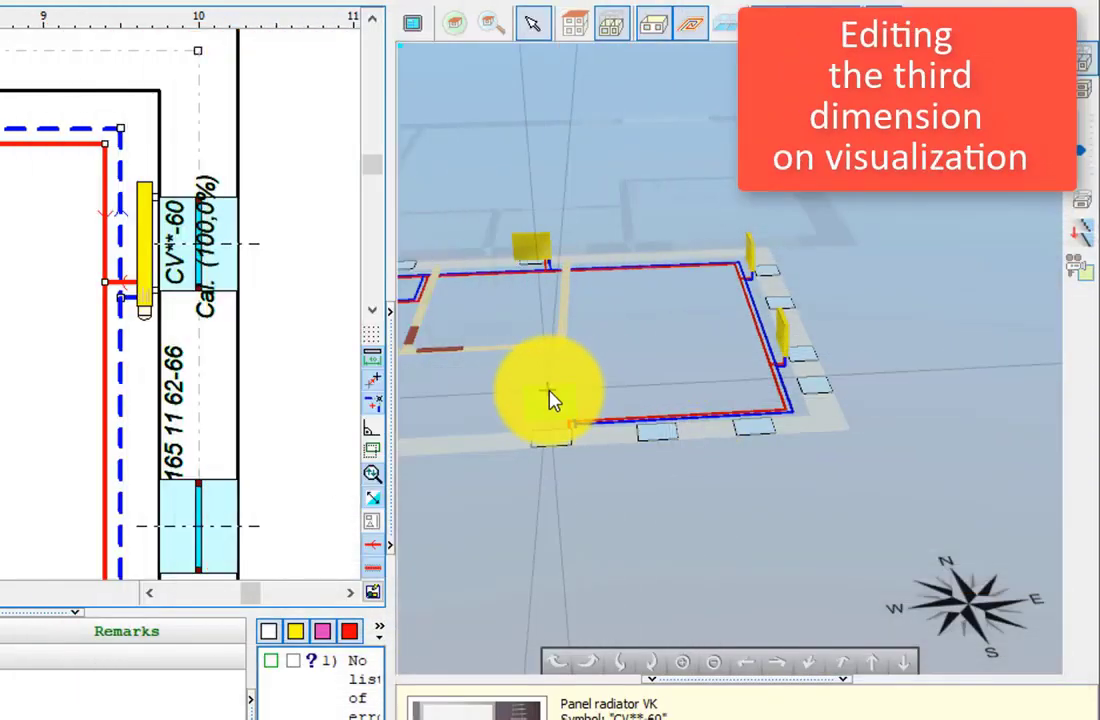
# Select the radiator at the end of the south-wall pipes in the 3D visualization and move it vertically upward.
pyautogui.click(562, 420)
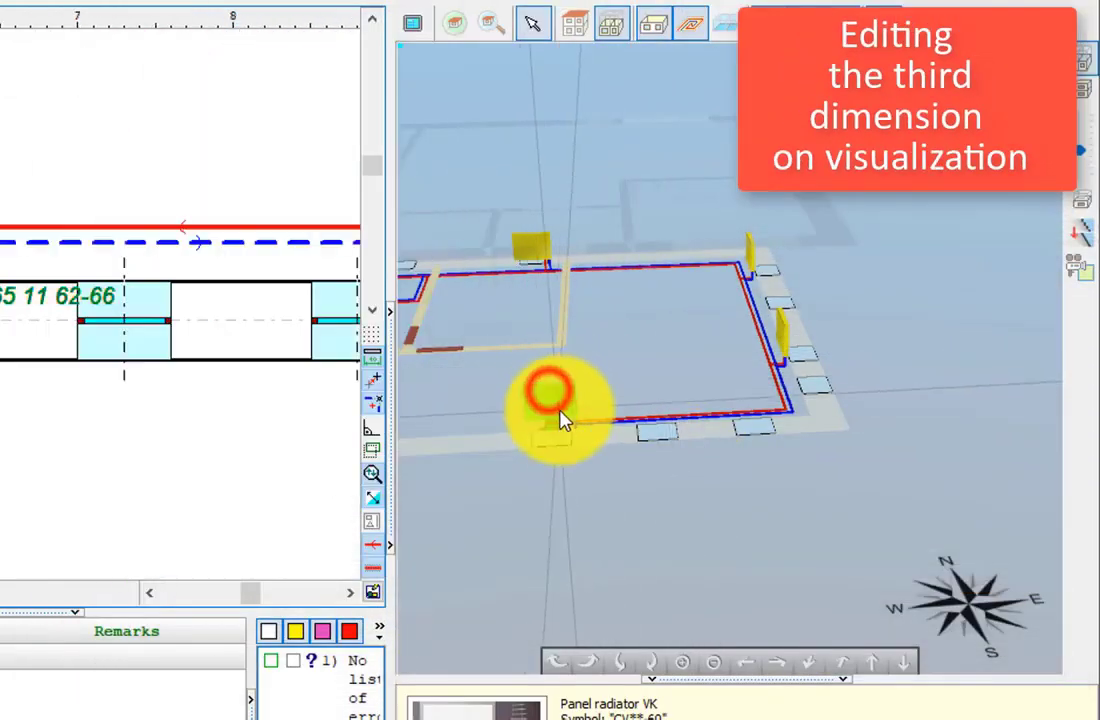
pyautogui.moveTo(557, 422); pyautogui.dragTo(556, 378)
# Raise the short horizontal supply pipe run beneath the boiler to a higher level in the 3D visualization.
pyautogui.moveTo(497, 418); pyautogui.dragTo(587, 405)
pyautogui.scroll(5, 587, 405)
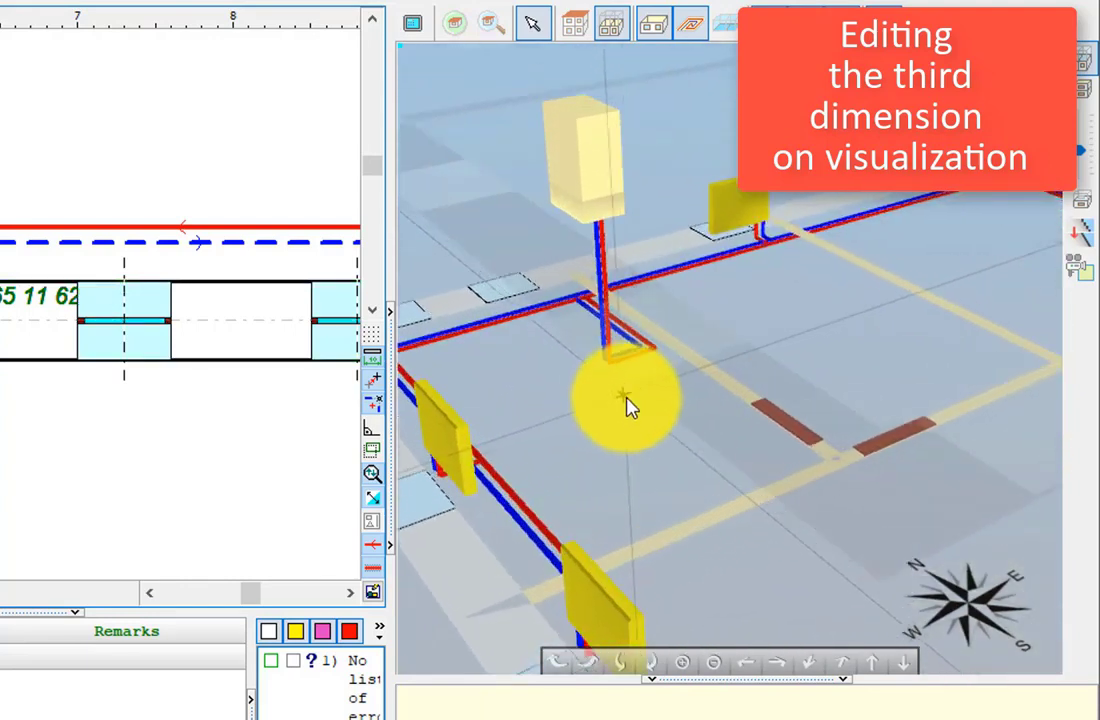
pyautogui.scroll(-5, 625, 407)
pyautogui.moveTo(621, 435); pyautogui.dragTo(550, 462)
pyautogui.scroll(5, 565, 440)
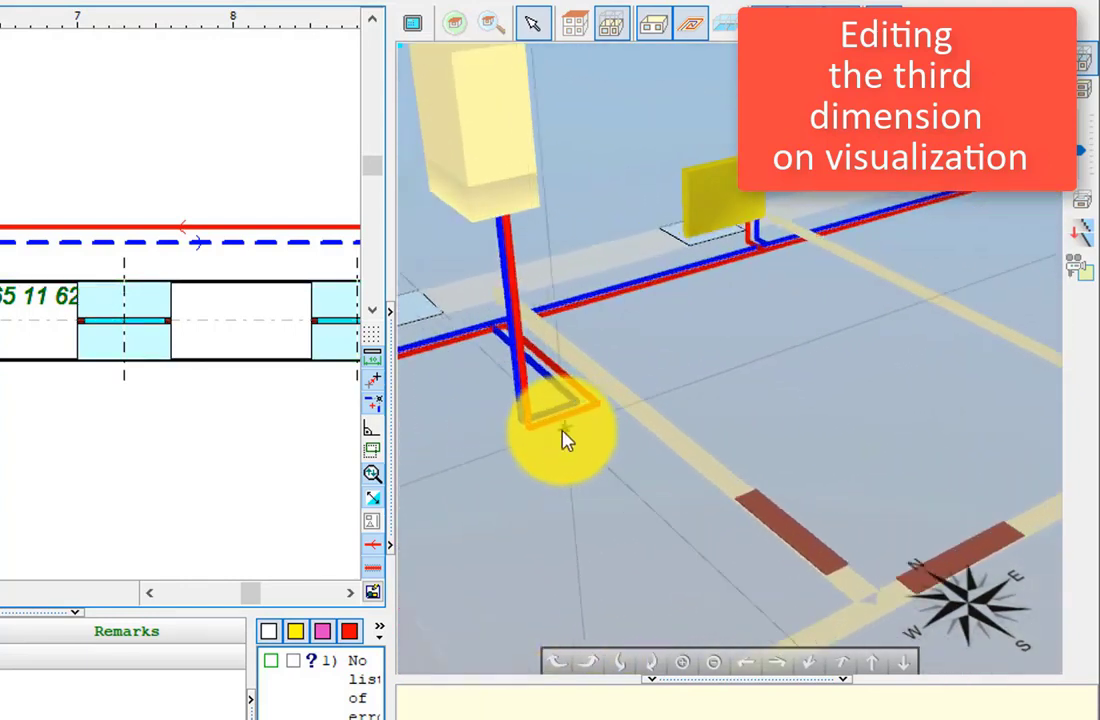
pyautogui.click(567, 424)
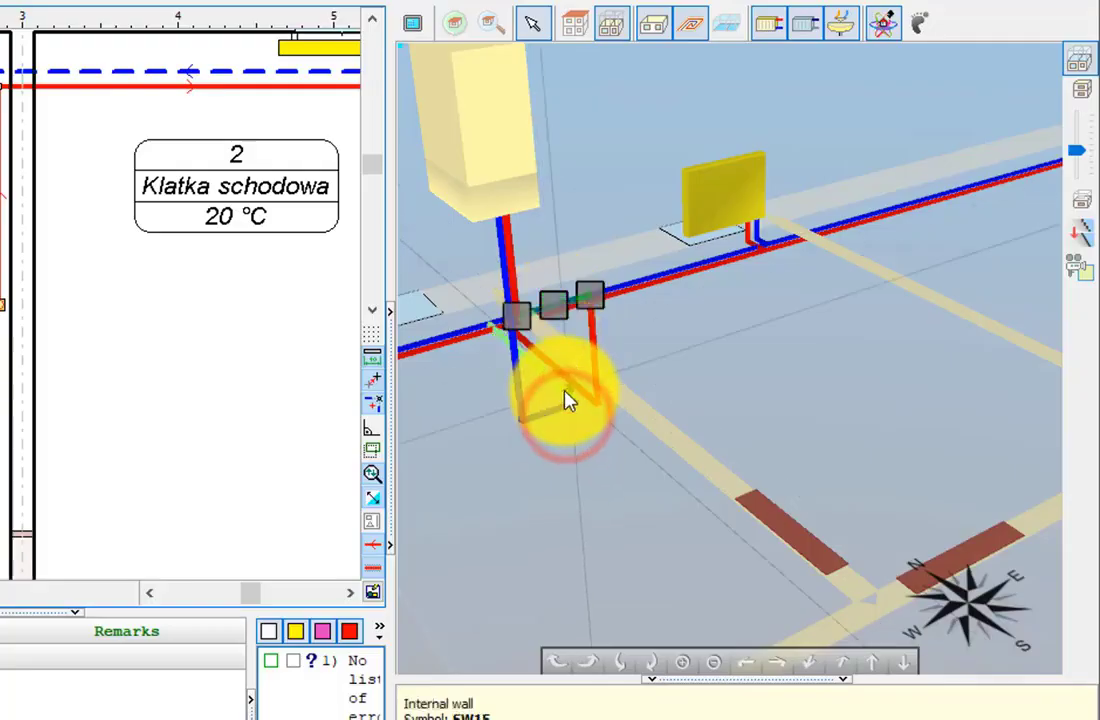
# Set the beginning level of the short horizontal return pipe run at the boiler to 1,5 m in the pipe data table.
pyautogui.click(565, 400)
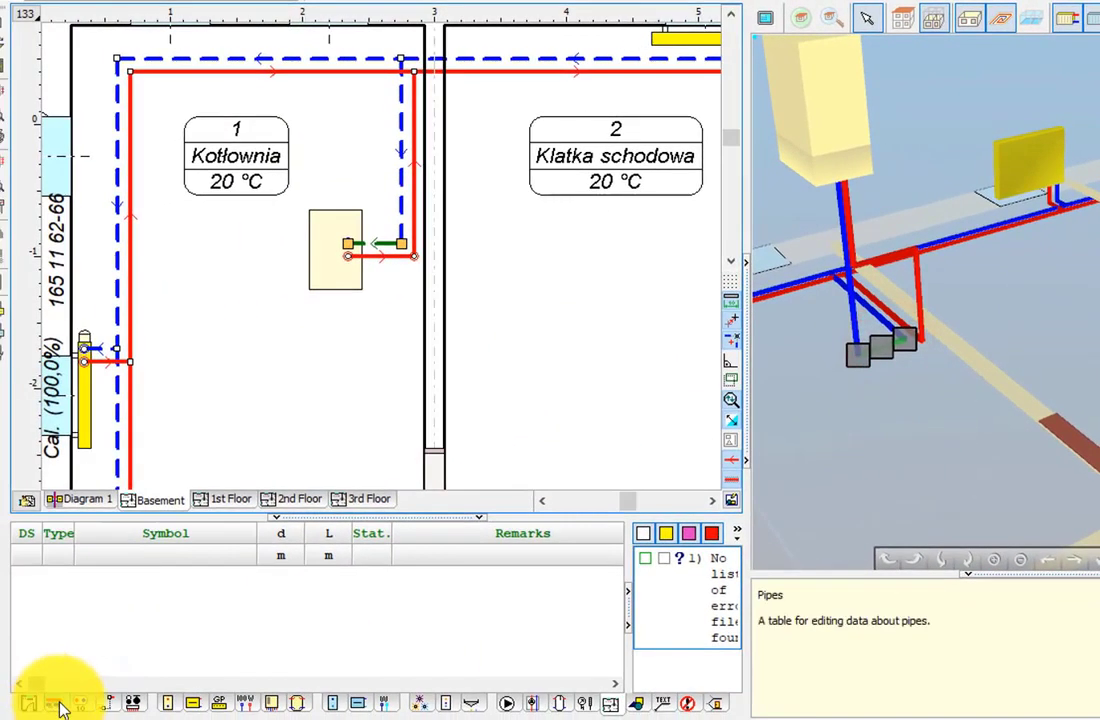
pyautogui.click(55, 703)
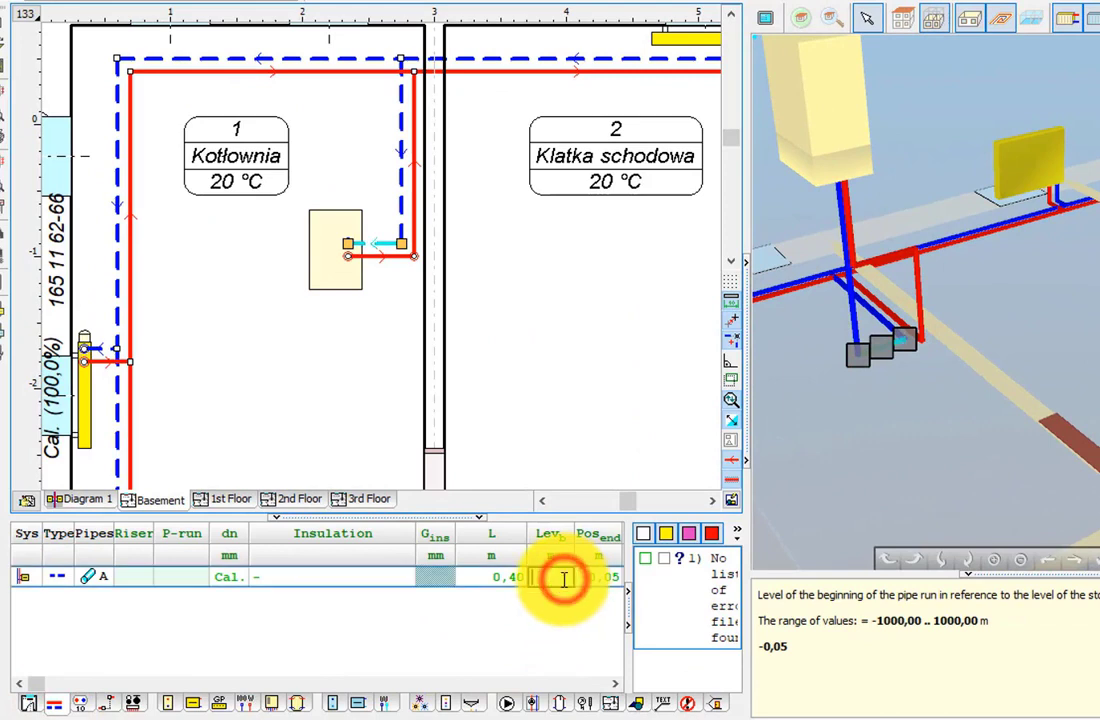
pyautogui.write('1')
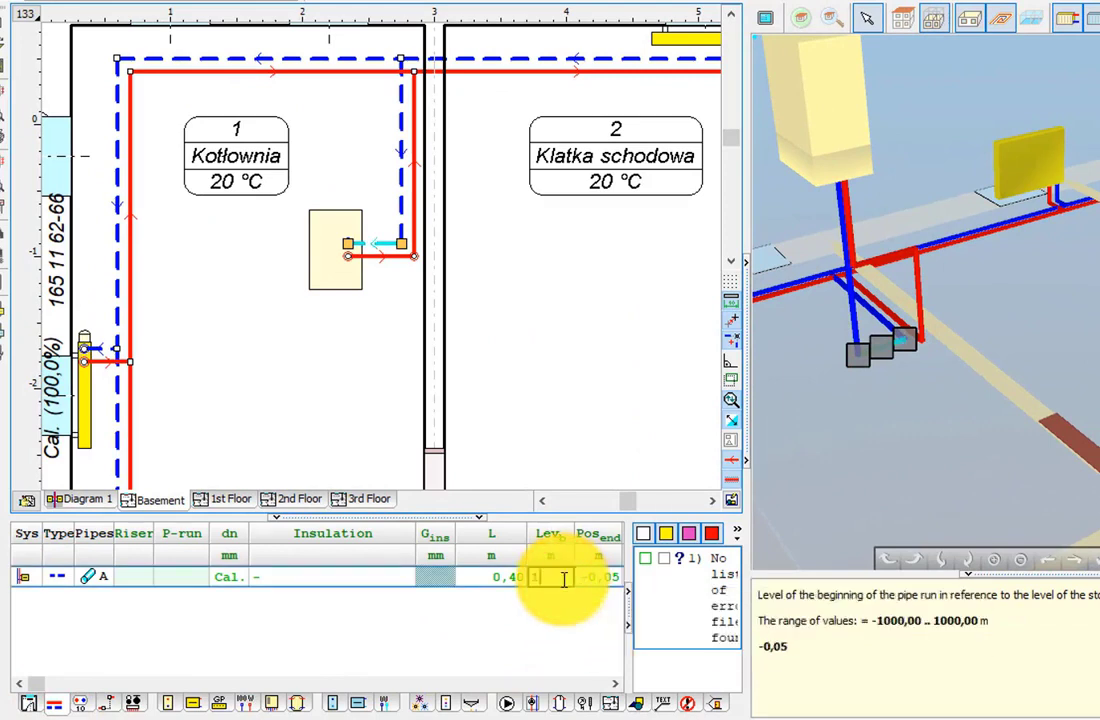
pyautogui.write(',5')
pyautogui.press('Tab')
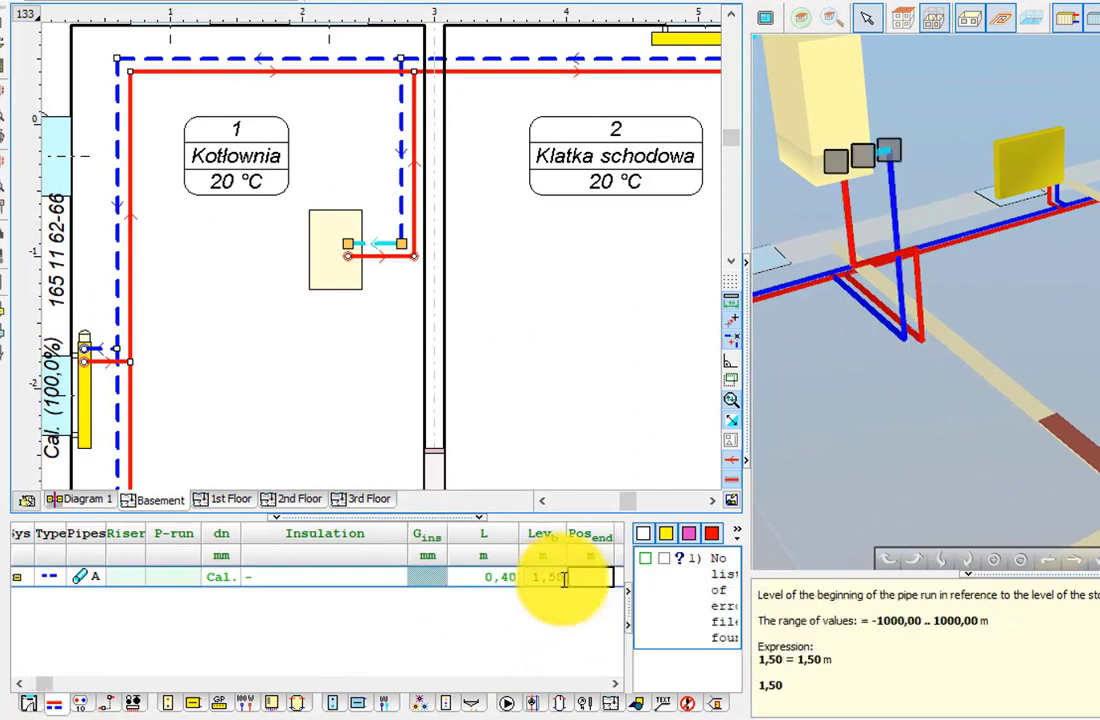
pyautogui.moveTo(1050, 312)
pyautogui.mouseDown()
pyautogui.moveTo(1033, 306)
pyautogui.moveTo(1059, 316)
pyautogui.mouseUp()
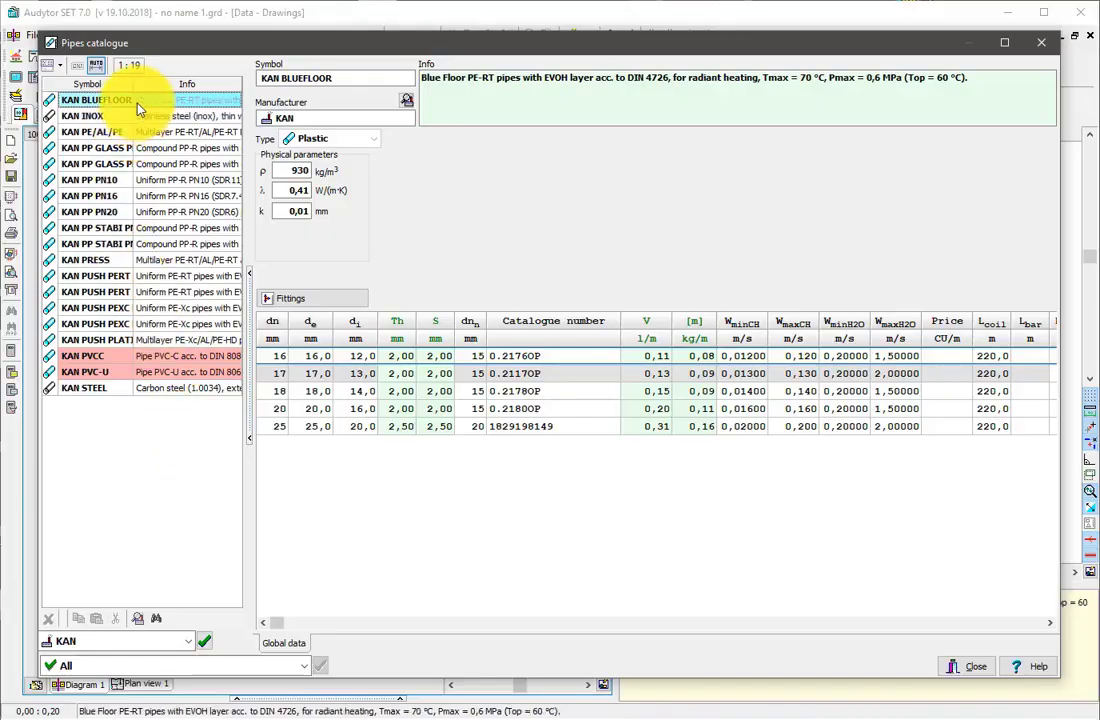
# Examine the KAN BLUEFLOOR, KAN PP PN20 and KAN PRESS pipe entries in the pipes catalogue.
pyautogui.click(135, 98)
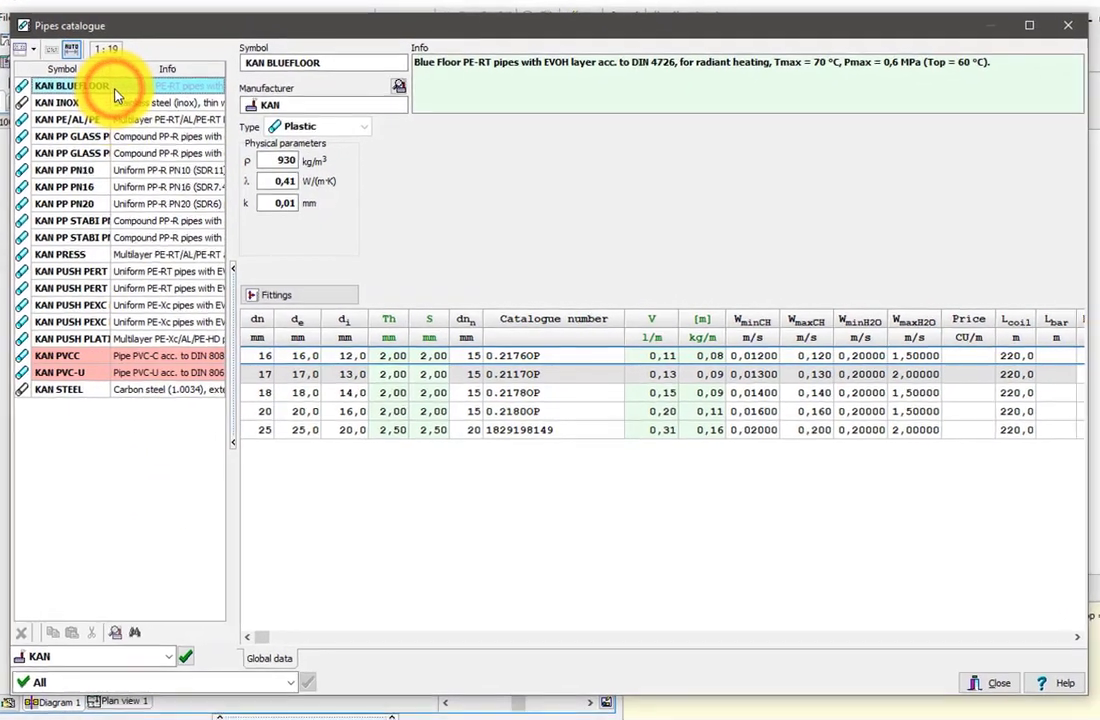
pyautogui.click(168, 202)
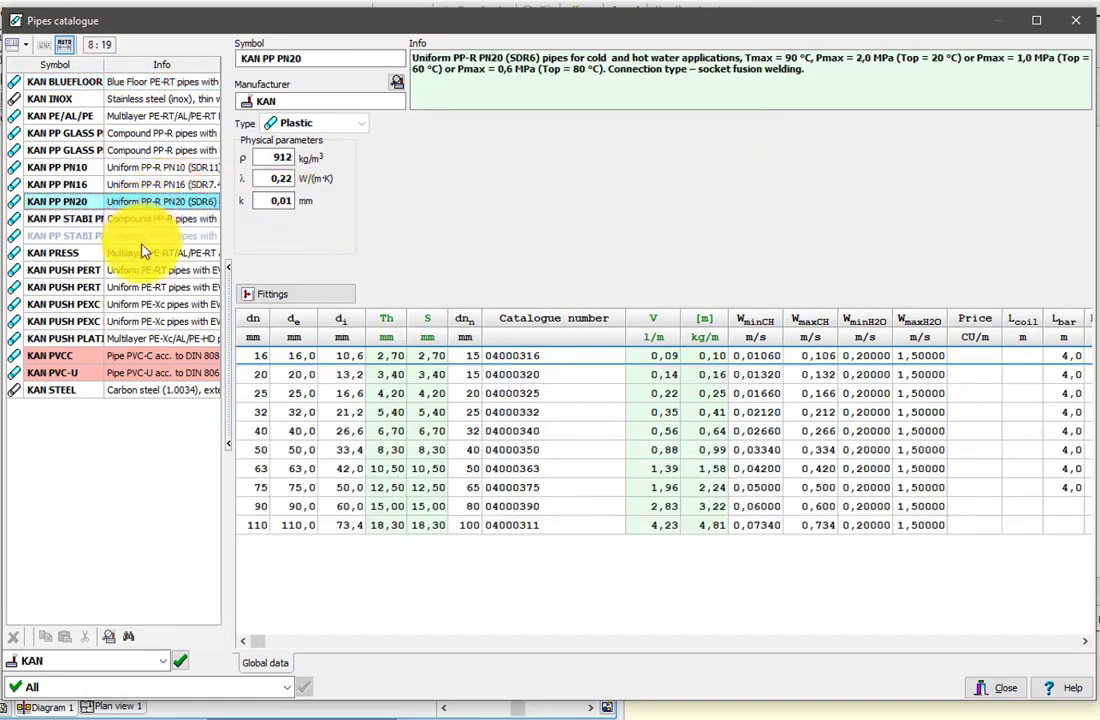
pyautogui.click(172, 256)
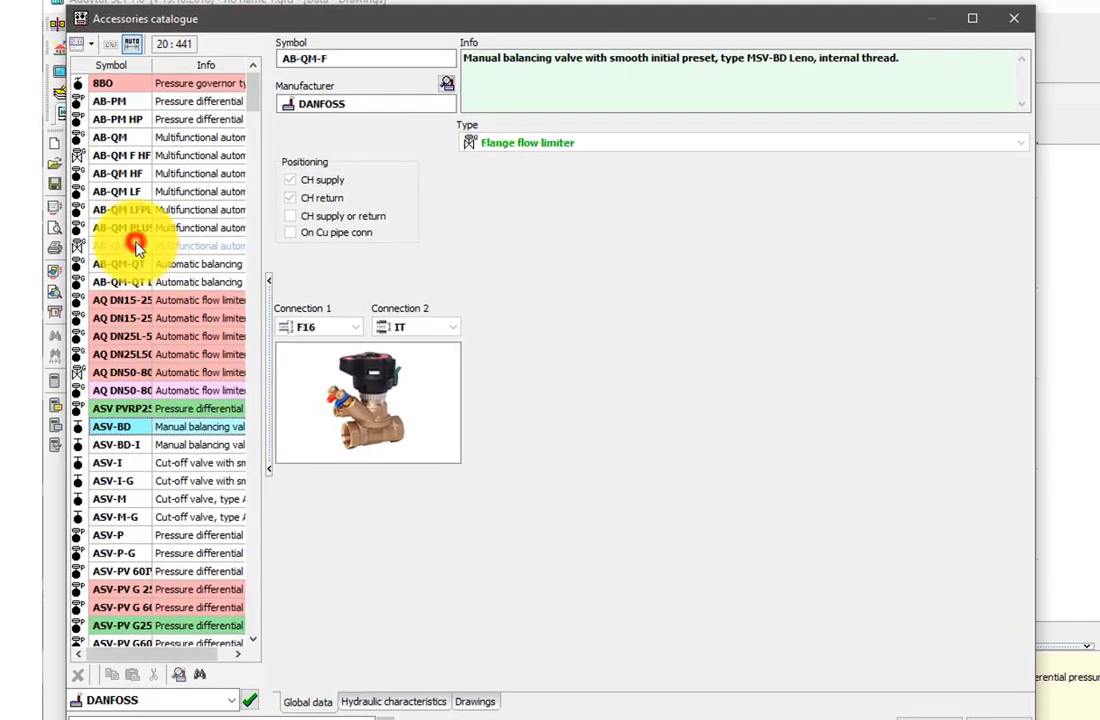
# Examine the DANFOSS AB-QM-F and AB-QM valves in the accessories catalogue, including the AB-QM hydraulic characteristics.
pyautogui.click(138, 246)
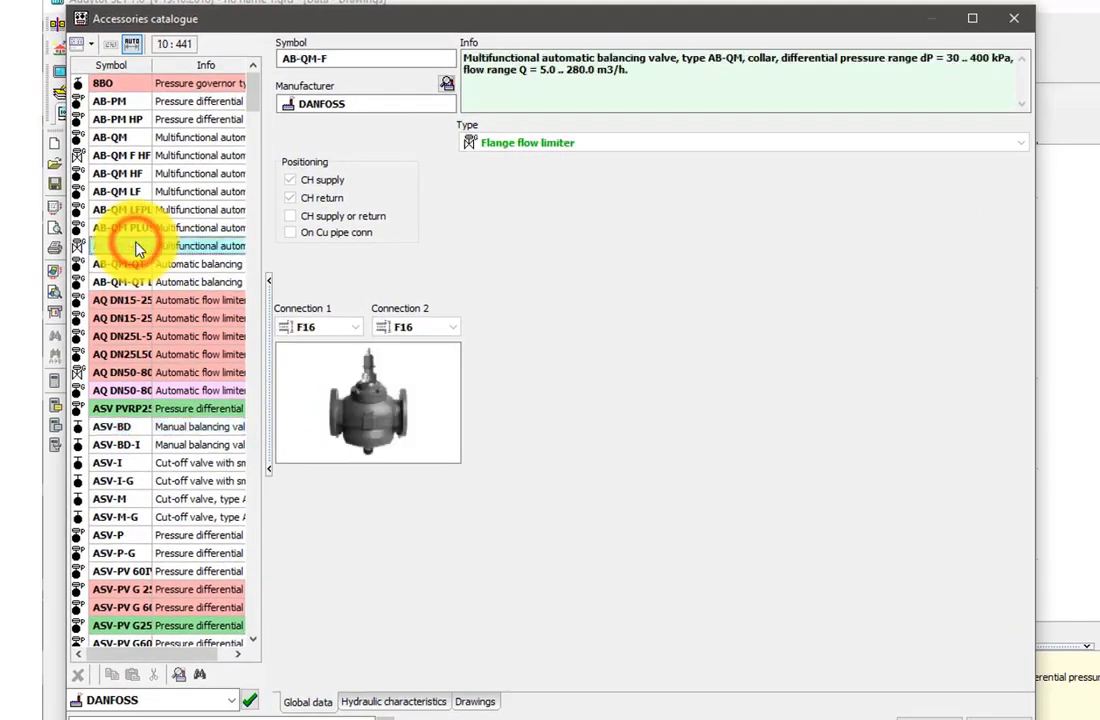
pyautogui.click(125, 138)
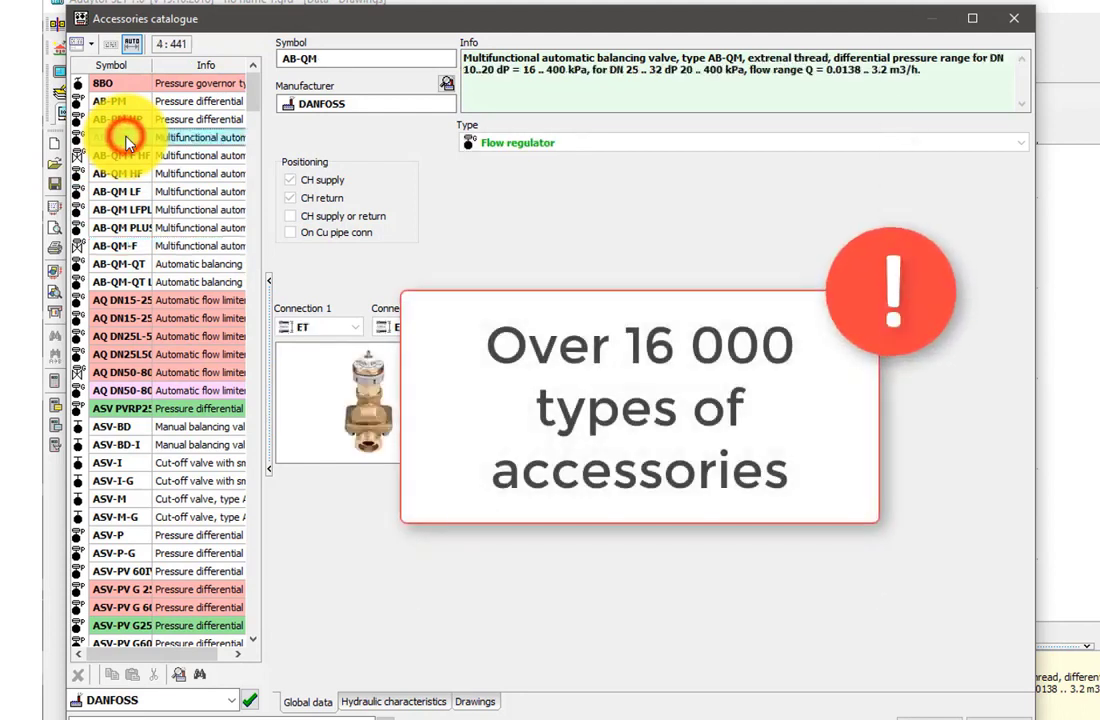
pyautogui.click(392, 703)
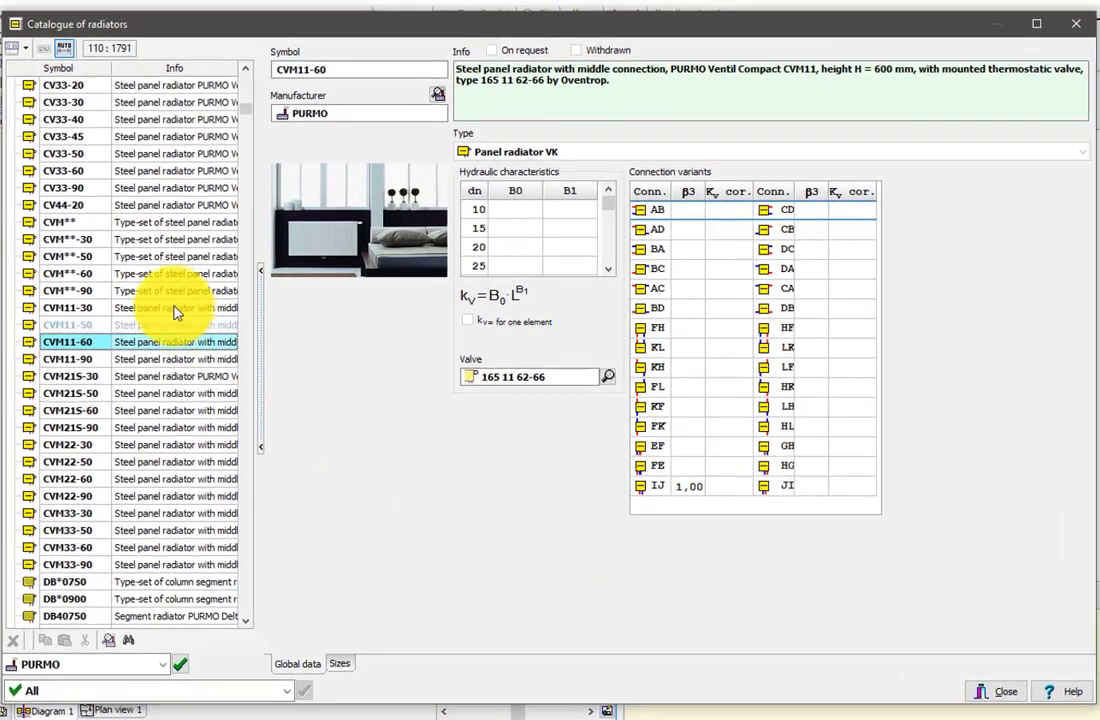
# View the size table of the PURMO CV33-60 radiator in the catalogue with the supply temperature set to 72 °C.
pyautogui.click(70, 171)
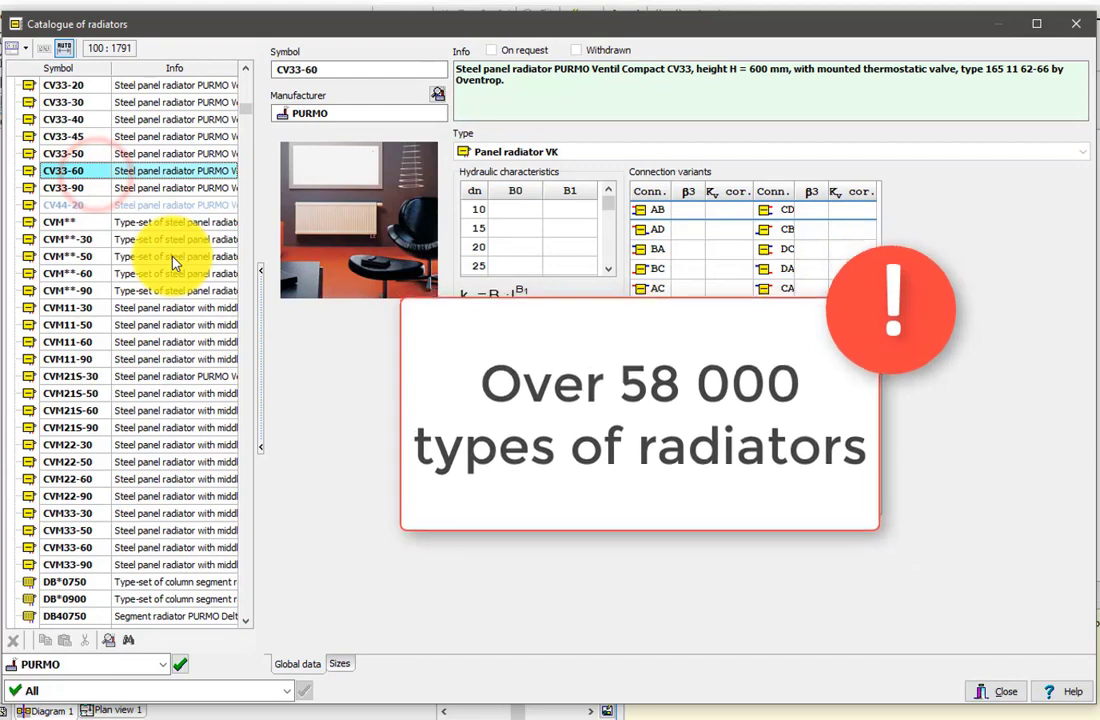
pyautogui.click(340, 664)
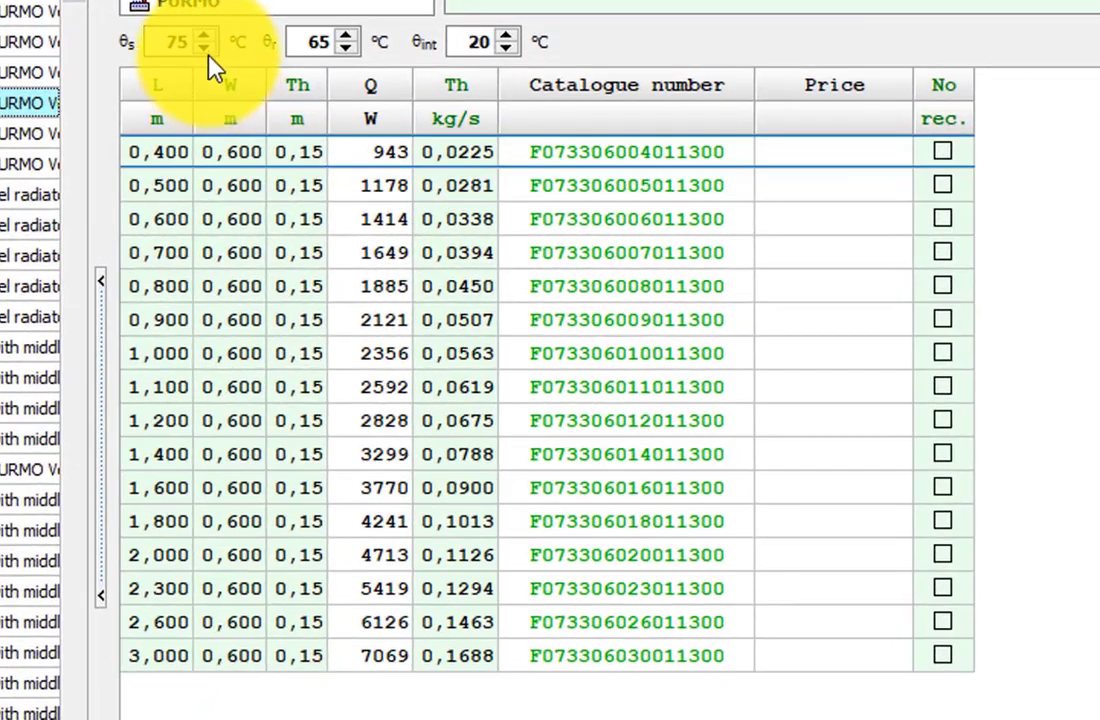
pyautogui.click(206, 47)
pyautogui.click(206, 47)
pyautogui.click(206, 47)
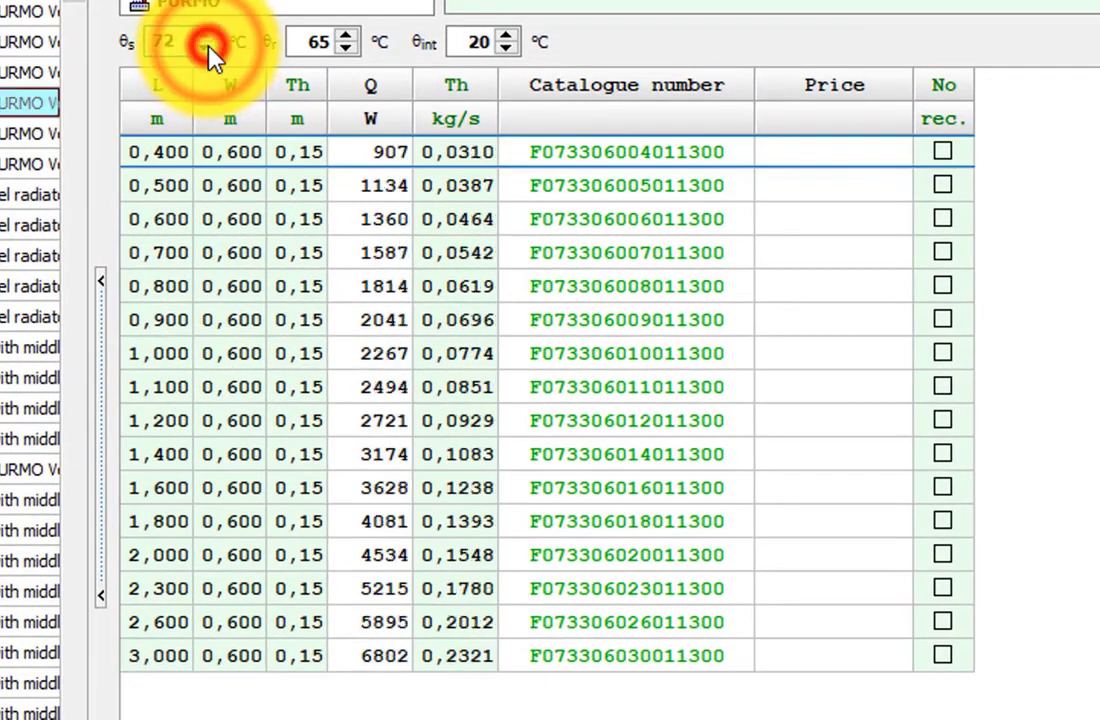